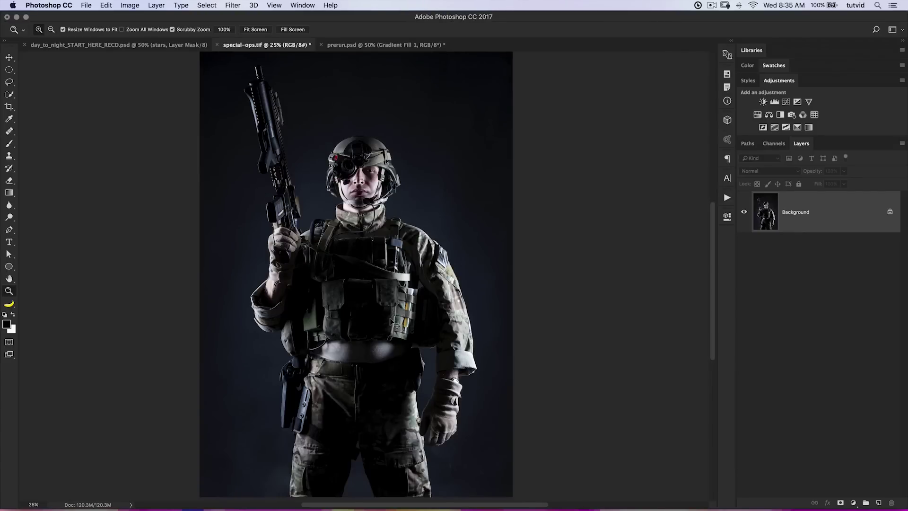
Step: Look at the day_to_night_START_HERE_RECD.psd cityscape composite and return to the special-ops.tif soldier photo
key("super+minus")
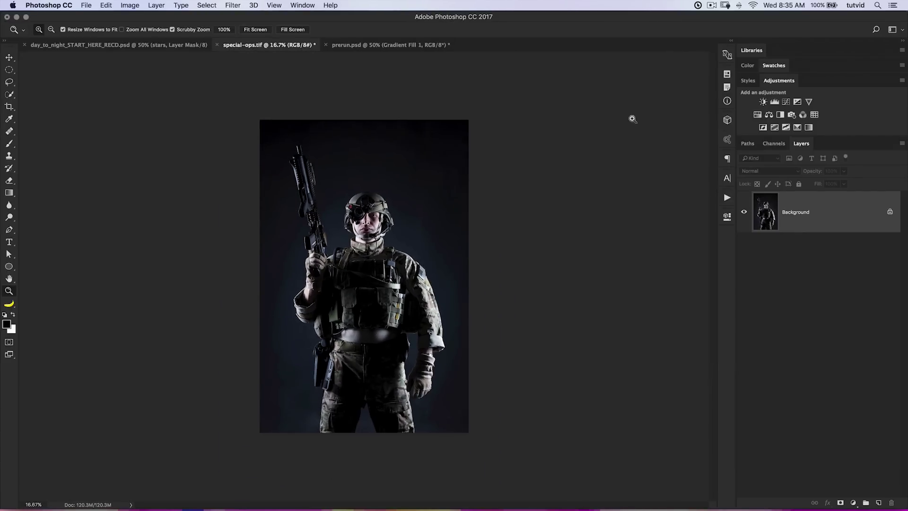
left_click(158, 46)
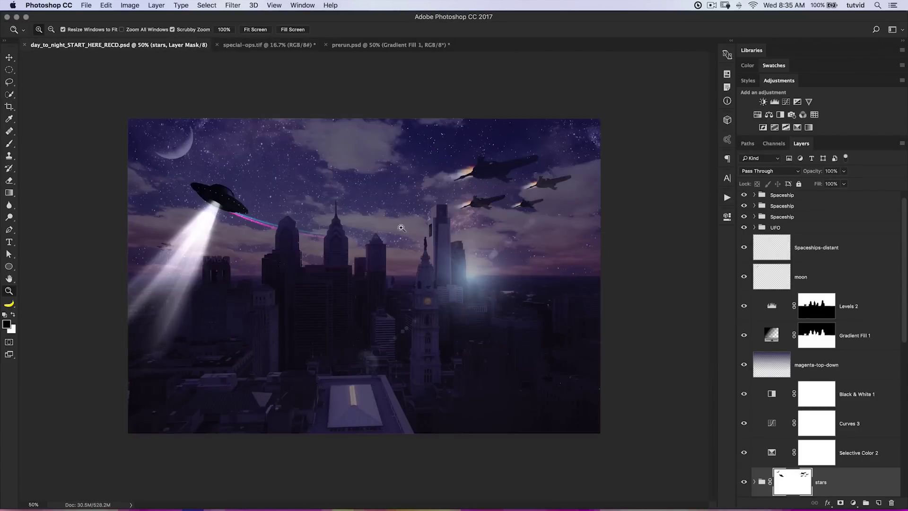
left_click(268, 45)
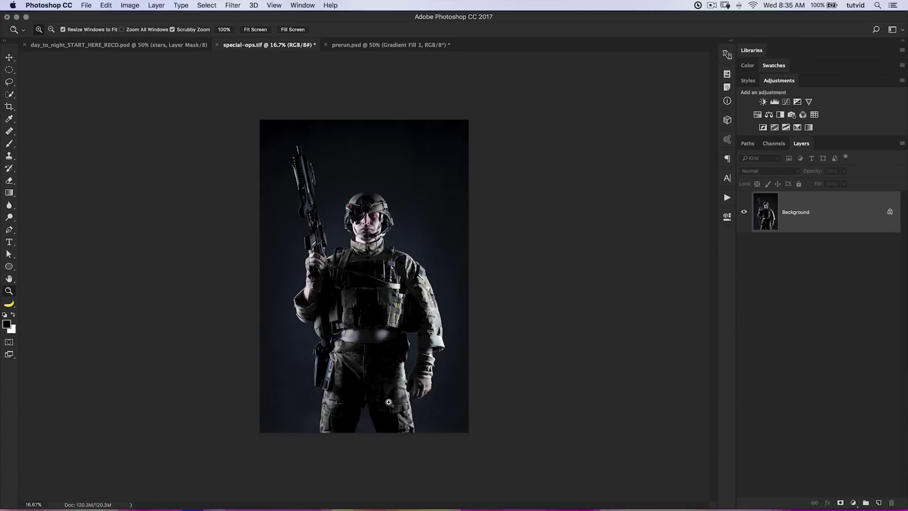
Step: Set up the Quick Selection Tool with a 90 px brush for selecting the soldier
left_click(373, 387)
left_click_drag(390, 392, 387, 348)
key("w")
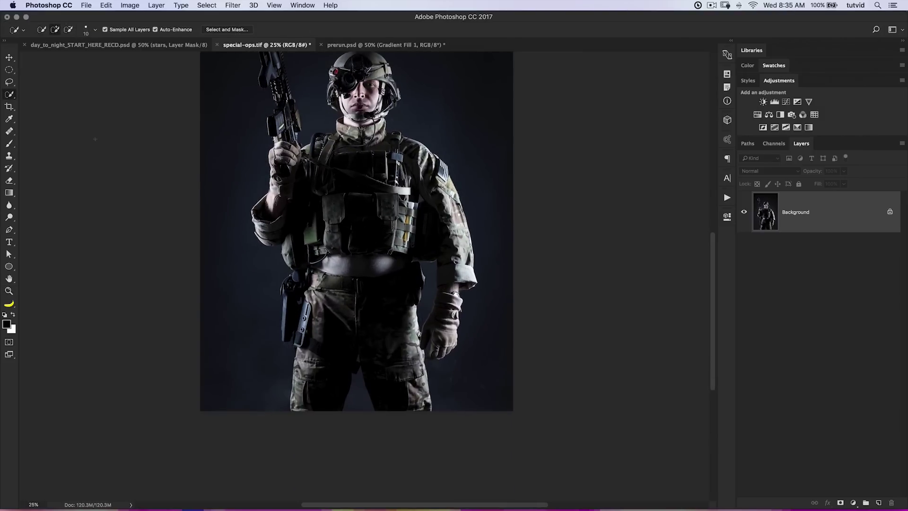
left_click(10, 95)
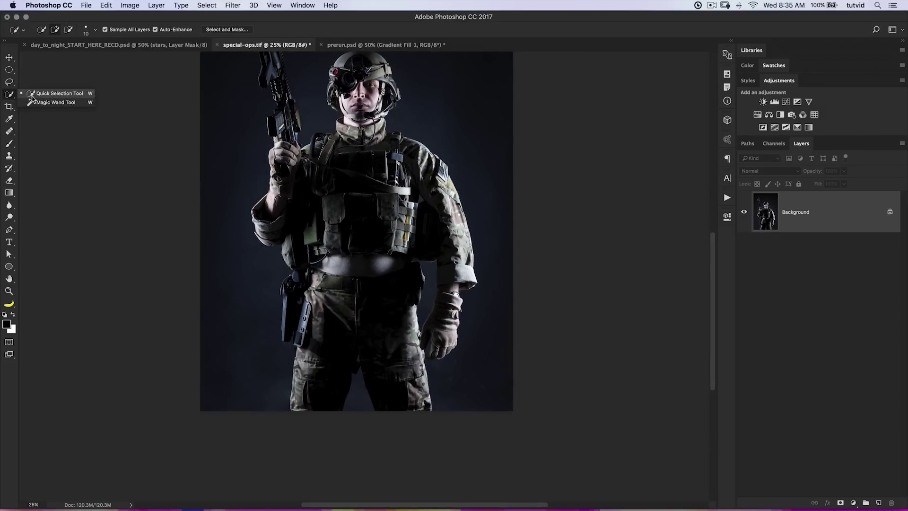
left_click(42, 94)
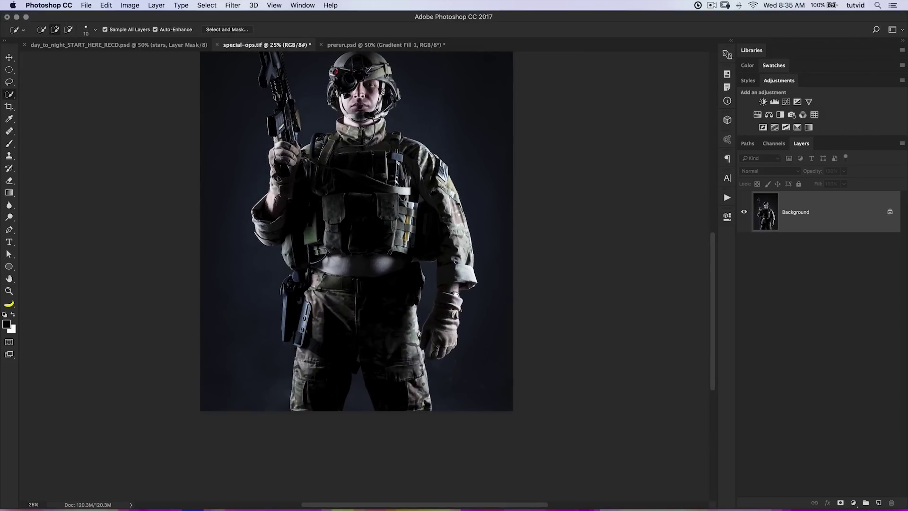
key("bracketright")
right_click(322, 313)
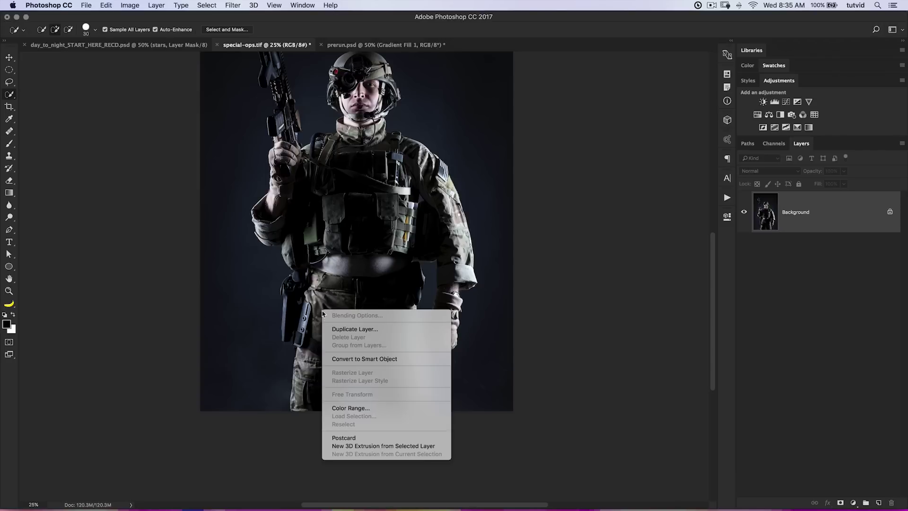
right_click(339, 264)
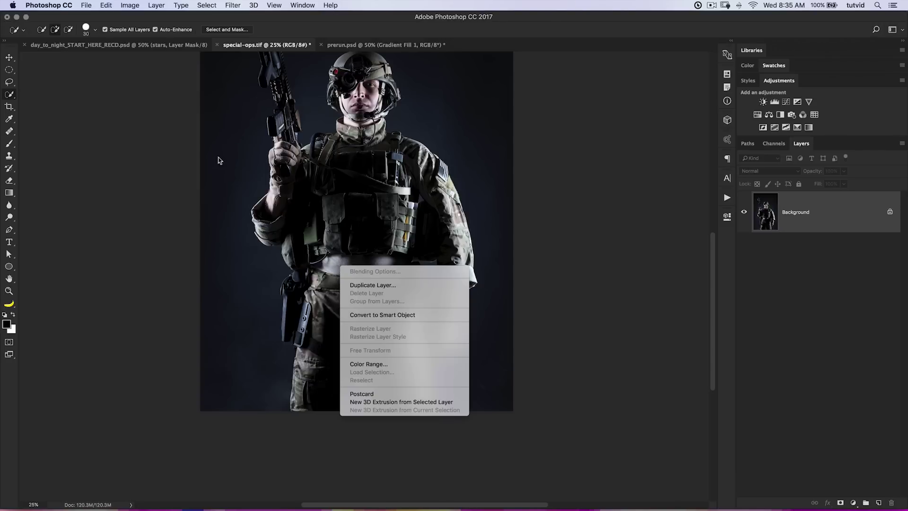
left_click(95, 31)
left_click(95, 30)
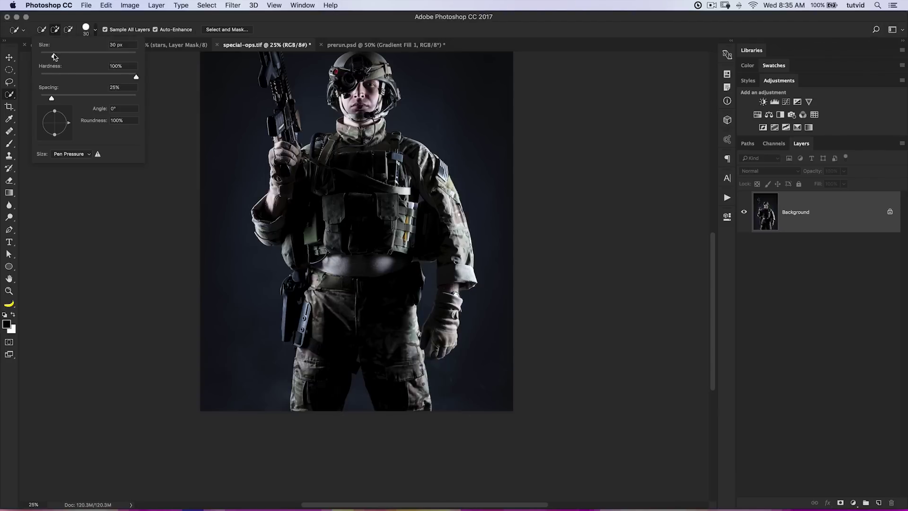
left_click_drag(55, 56, 62, 57)
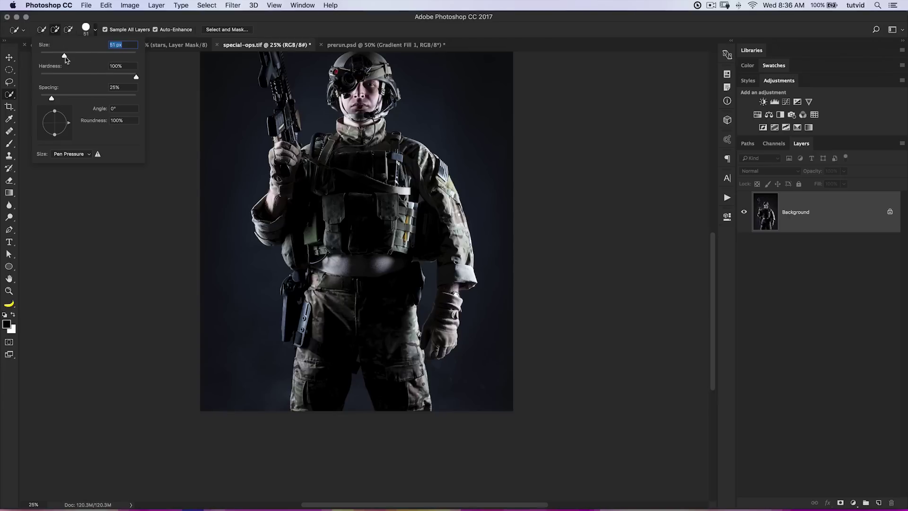
left_click_drag(81, 58, 84, 57)
Step: Quick-select the soldier from the trouser legs up through the torso, including the lowered arm and gloved hand
left_click_drag(300, 408, 301, 384)
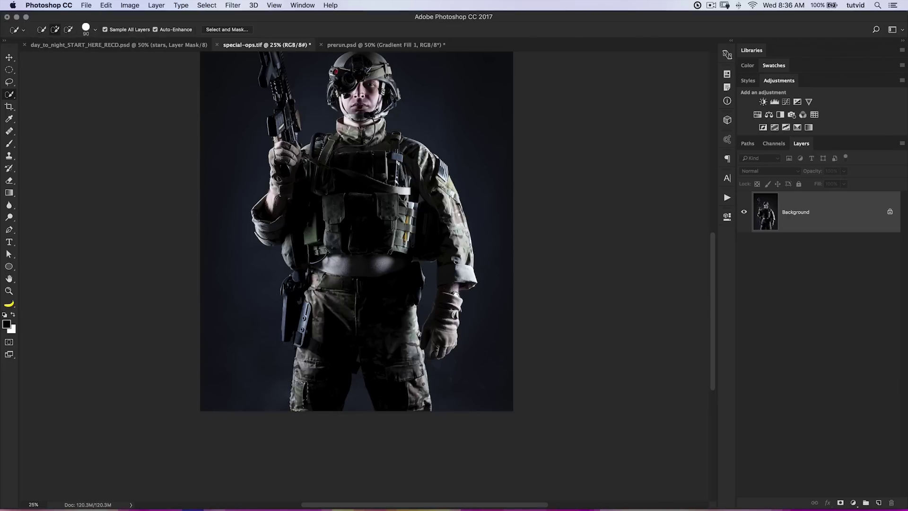
mouse_move(294, 321)
left_mouse_down()
mouse_move(301, 241)
mouse_move(269, 234)
mouse_move(247, 207)
mouse_move(291, 184)
left_mouse_up()
mouse_move(426, 233)
left_mouse_down()
mouse_move(385, 250)
mouse_move(392, 271)
left_mouse_up()
left_click(421, 344)
left_click_drag(432, 333, 449, 298)
Step: Subtract the background gap between the trouser legs from the soldier selection with the Quick Selection Tool
key("z")
left_click(358, 404)
left_click(357, 405)
left_click(357, 405)
left_click_drag(382, 373, 383, 363)
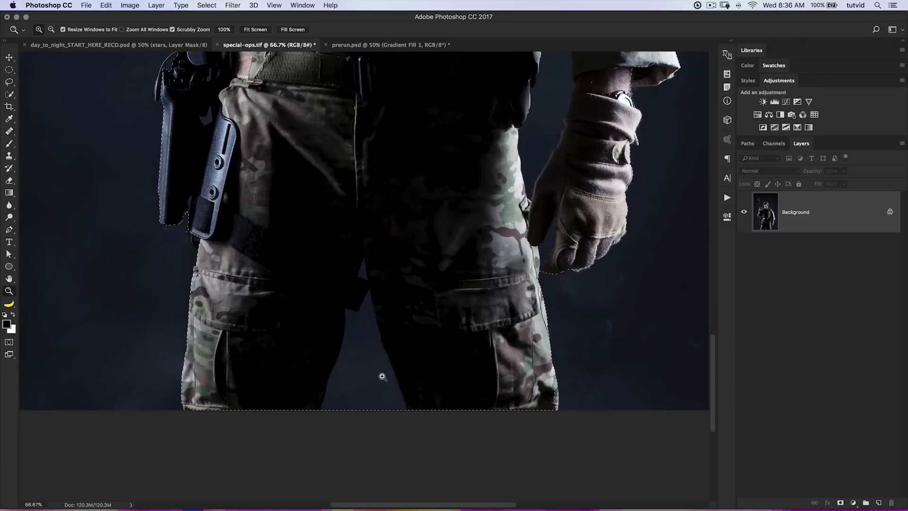
left_click(8, 94)
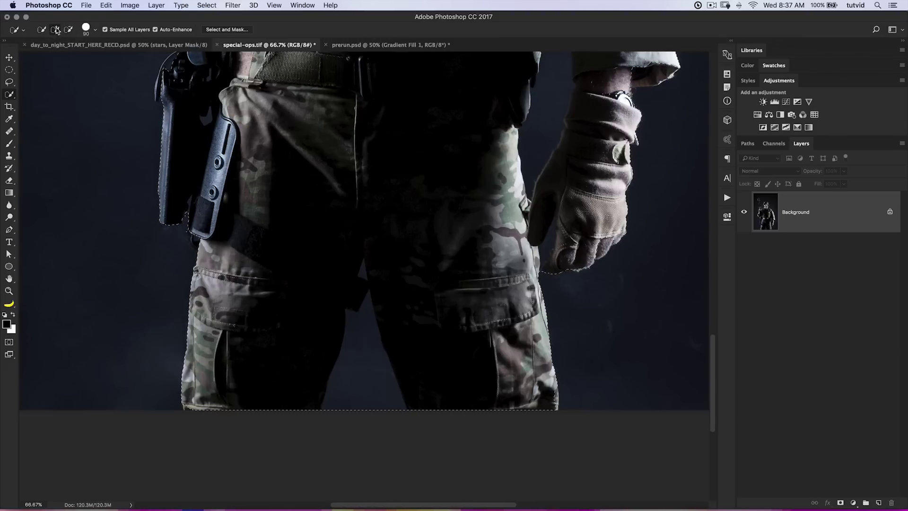
key("alt")
mouse_move(343, 420)
left_mouse_down()
mouse_move(348, 396)
mouse_move(377, 405)
left_mouse_up()
Step: Remove the background between the lowered arm and the torso from the selection and clean up the sleeve cuff edge
left_click_drag(466, 200, 286, 341)
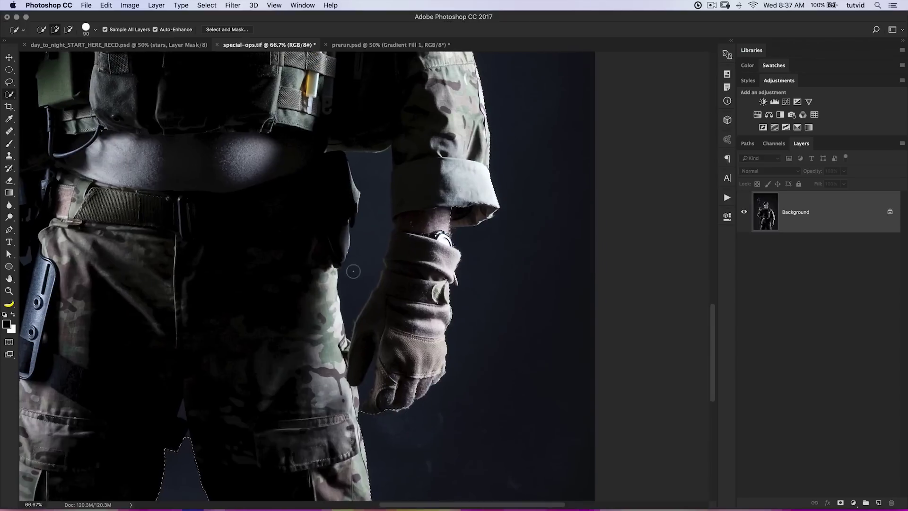
left_click_drag(364, 260, 362, 176)
left_click_drag(455, 212, 471, 212)
Step: Compare the day_to_night_START_HERE_RECD.psd and prerun.psd composites and return to special-ops.tif
left_click(134, 46)
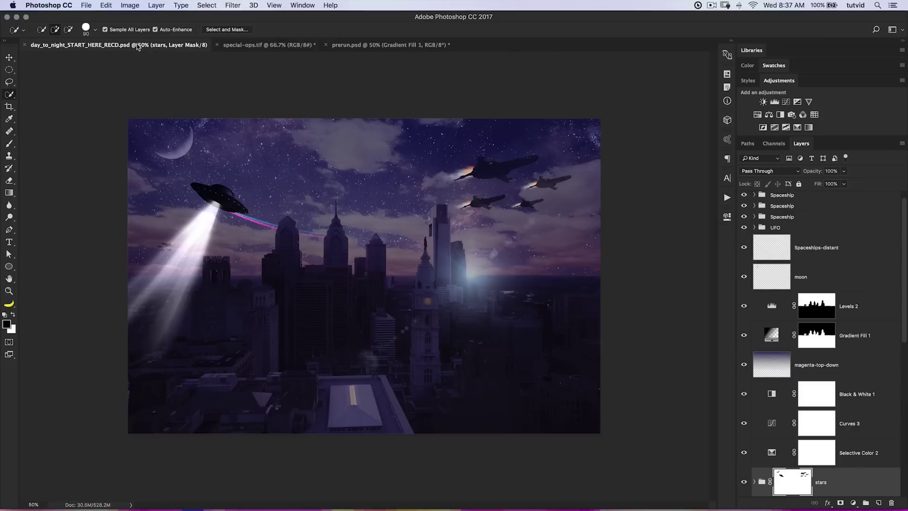
left_click(364, 47)
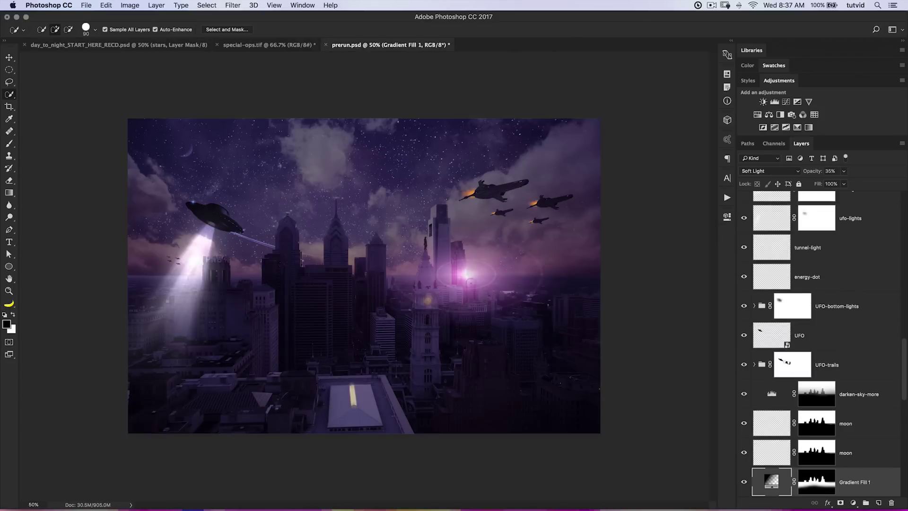
left_click(282, 46)
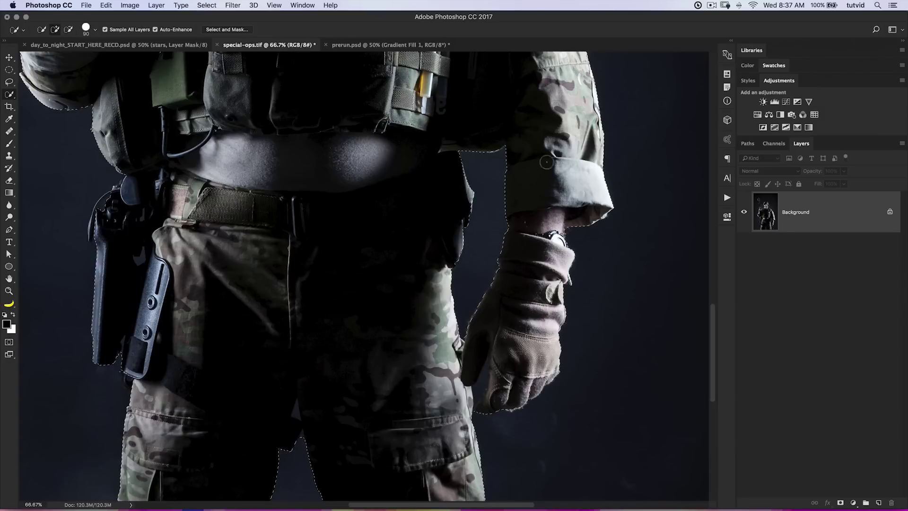
Step: Refine the selection around the holster and subtract the stray background beside the rolled-up sleeve of the raised arm
scroll(234, 235, "left", 5)
scroll(235, 235, "up", 4)
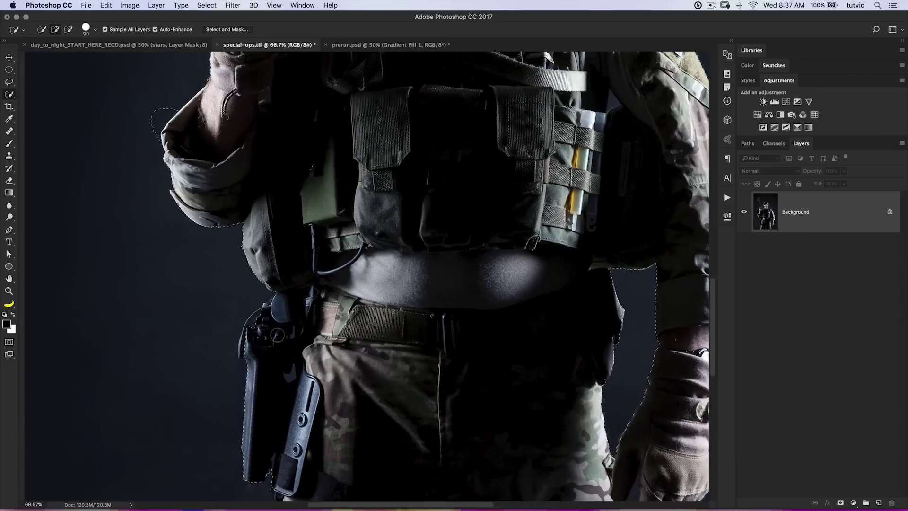
left_click(251, 347)
left_click_drag(314, 280, 370, 363)
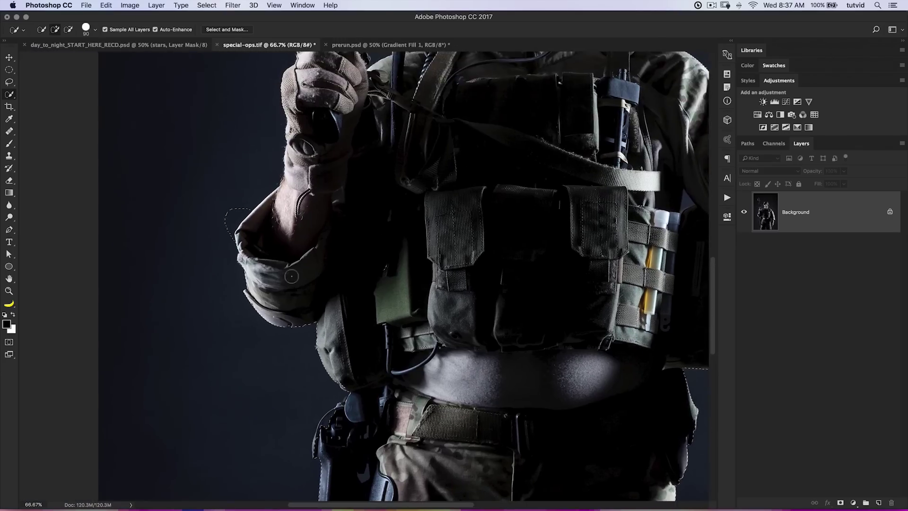
key("alt")
left_click_drag(346, 160, 307, 264)
left_click_drag(417, 241, 383, 433)
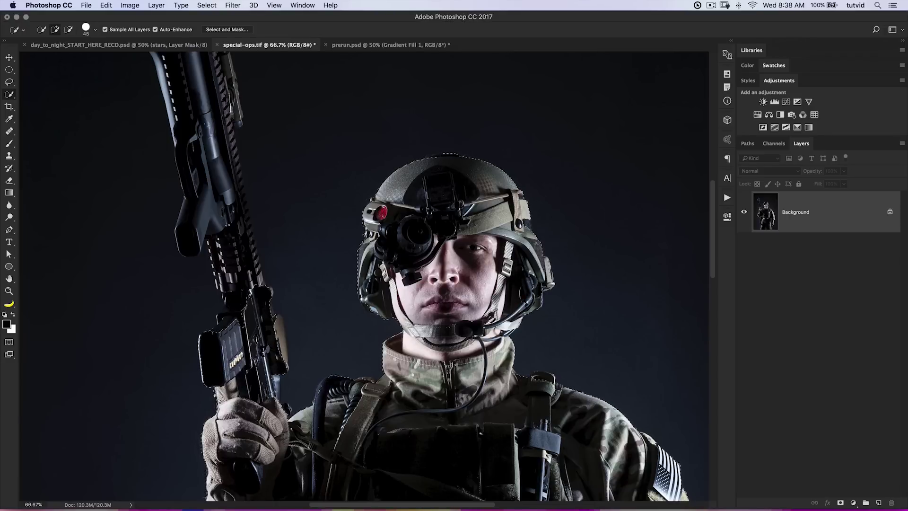
Step: Refine the selection along the rifle's receiver, foregrip and barrel using a 45 px Quick Selection brush
left_click_drag(239, 292, 242, 281)
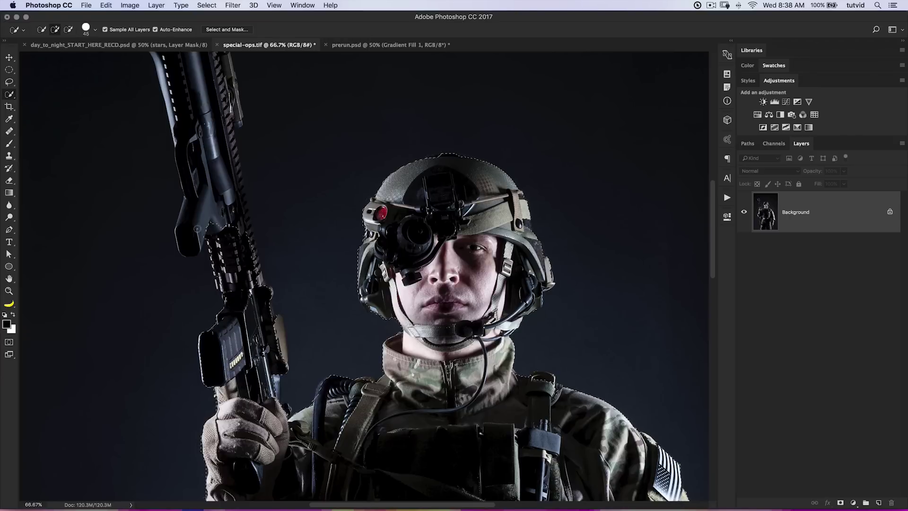
mouse_move(192, 217)
left_mouse_down()
mouse_move(196, 144)
mouse_move(225, 178)
mouse_move(236, 233)
left_mouse_up()
mouse_move(218, 132)
left_mouse_down()
mouse_move(273, 288)
mouse_move(226, 217)
mouse_move(217, 186)
left_mouse_up()
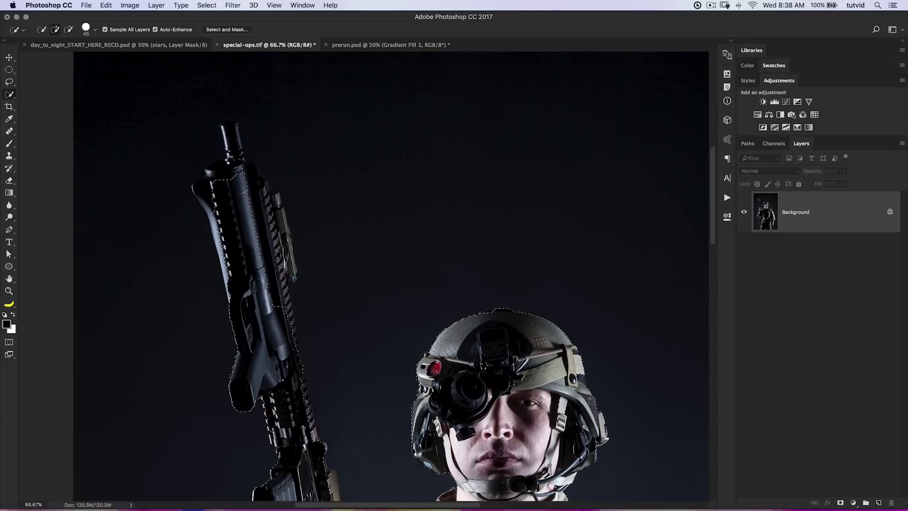
left_click_drag(231, 137, 230, 142)
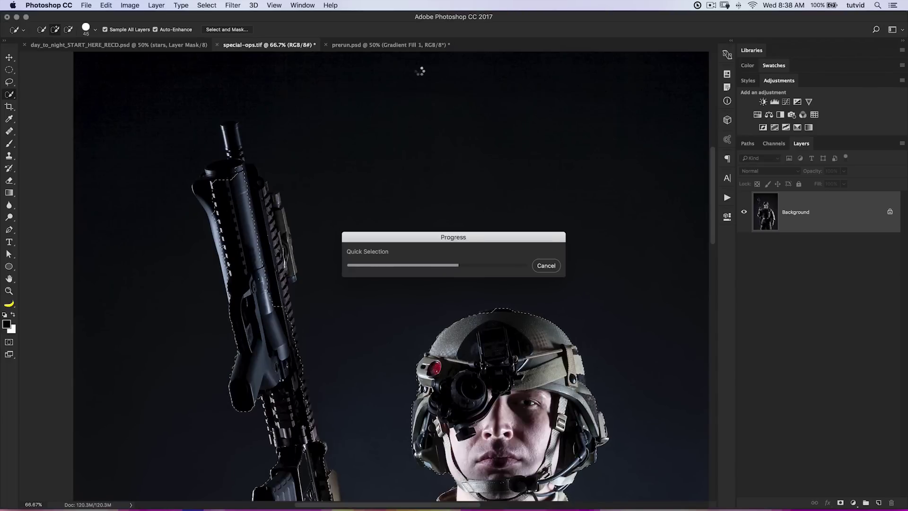
left_click_drag(269, 234, 272, 250)
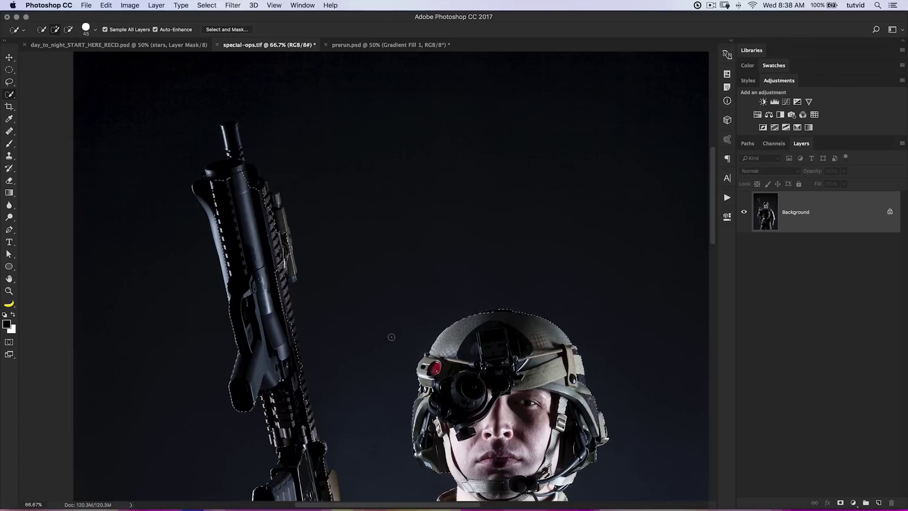
Step: Add the missed trouser cuff corner below the holster to the selection with the Polygonal Lasso at 400% zoom
scroll(399, 198, "down", 10)
scroll(438, 354, "down", 10)
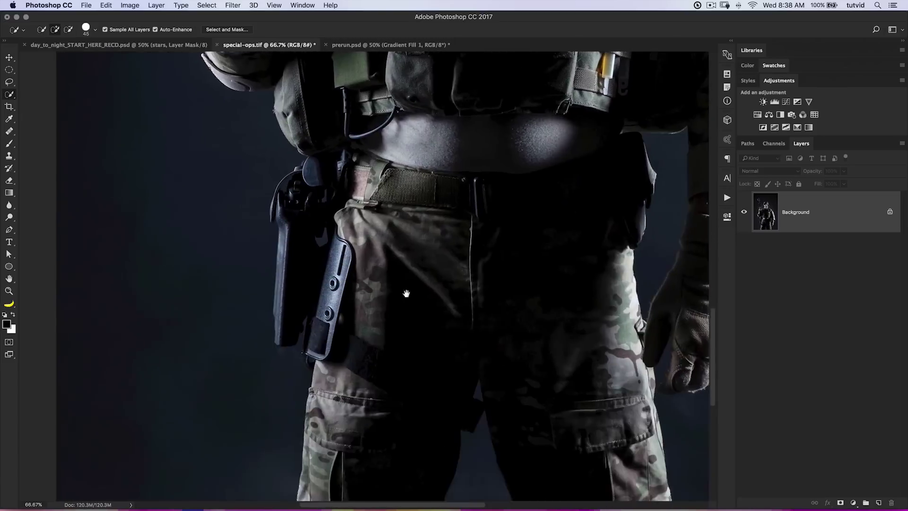
key("z")
left_click(325, 320)
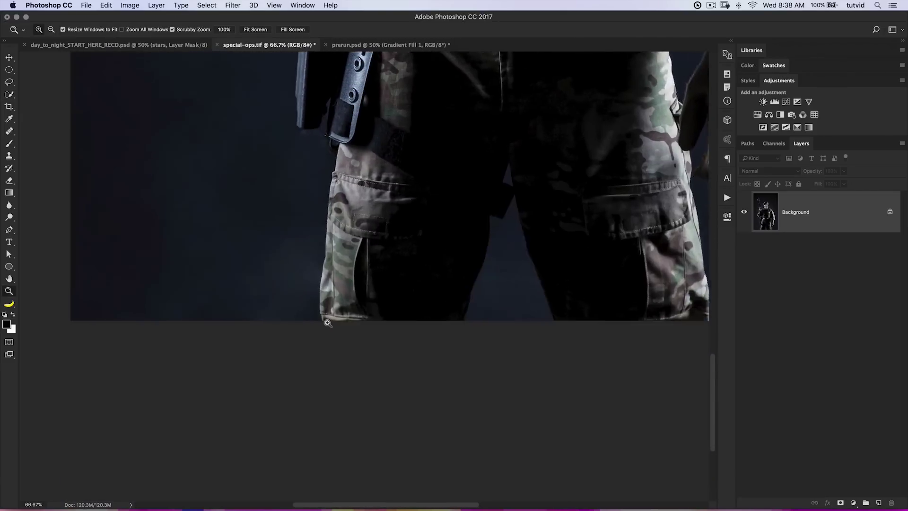
left_click(325, 320)
left_click(326, 322)
left_click(331, 324)
left_click_drag(363, 297, 378, 318)
left_click_drag(8, 82, 59, 91)
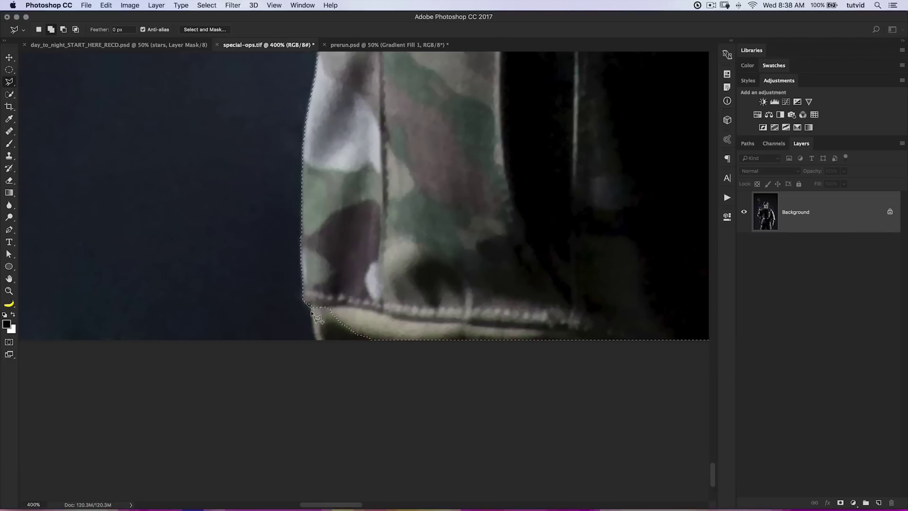
left_click(376, 311)
left_click(320, 285)
left_click(368, 316)
left_click(365, 373)
left_click(667, 367)
double_click(678, 331)
Step: Correct the selection edges along the bottom of the trouser legs with the Polygonal Lasso
left_click_drag(572, 318, 282, 297)
left_click(322, 293)
left_click(351, 374)
left_click_drag(582, 355, 185, 317)
left_click(456, 320)
left_click(420, 243)
mouse_move(322, 237)
left_mouse_down()
mouse_move(547, 265)
mouse_move(101, 235)
left_mouse_up()
double_click(232, 259)
Step: Subtract the small triangular background patch at the crotch from the selection with the Polygonal Lasso
left_click_drag(369, 189, 361, 507)
mouse_move(440, 85)
left_mouse_down()
mouse_move(425, 387)
mouse_move(379, 361)
left_mouse_up()
left_click_drag(391, 166, 385, 186)
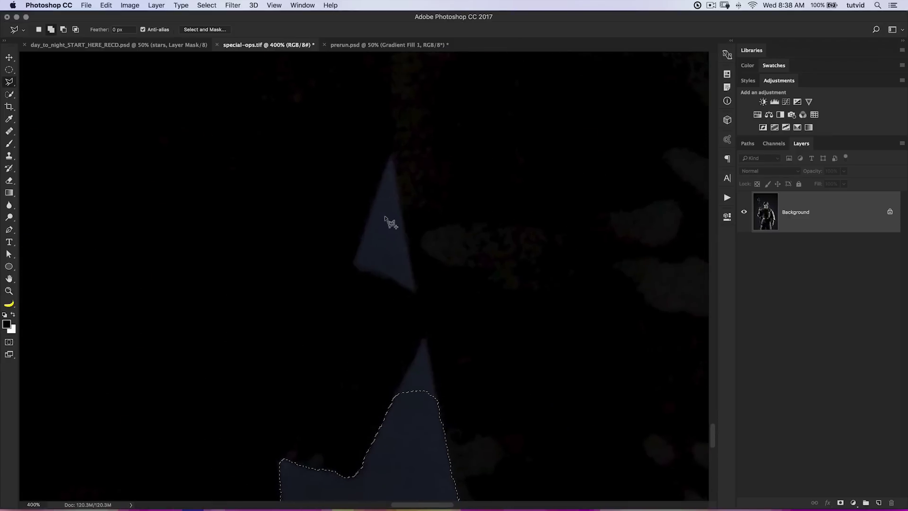
left_click(355, 263, "alt")
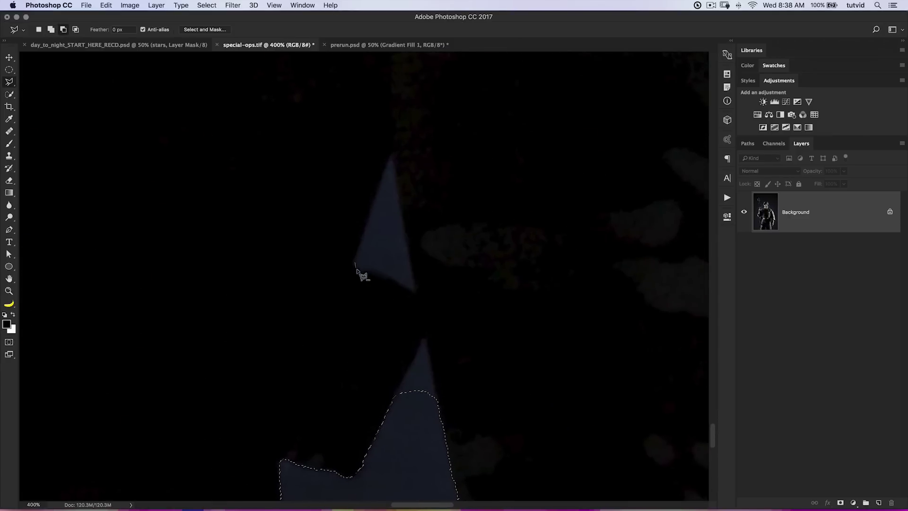
left_click(378, 269)
left_click(415, 291)
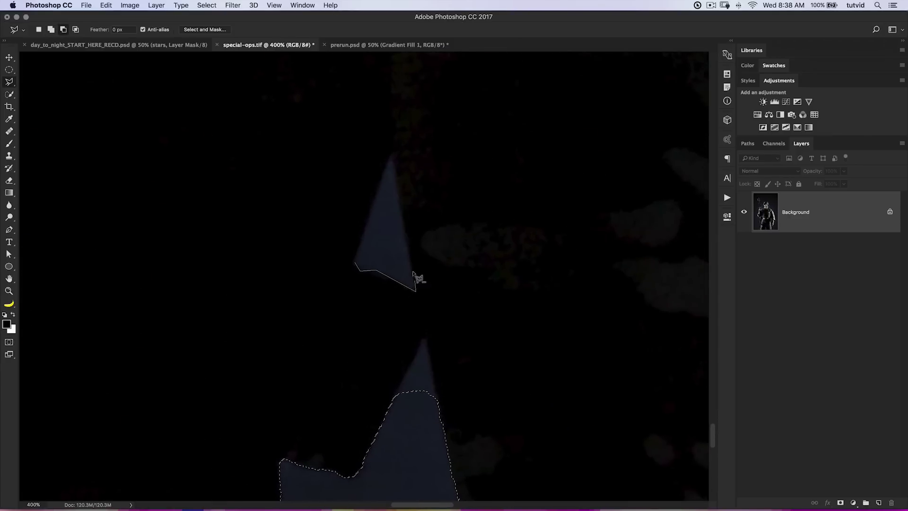
left_click(392, 156)
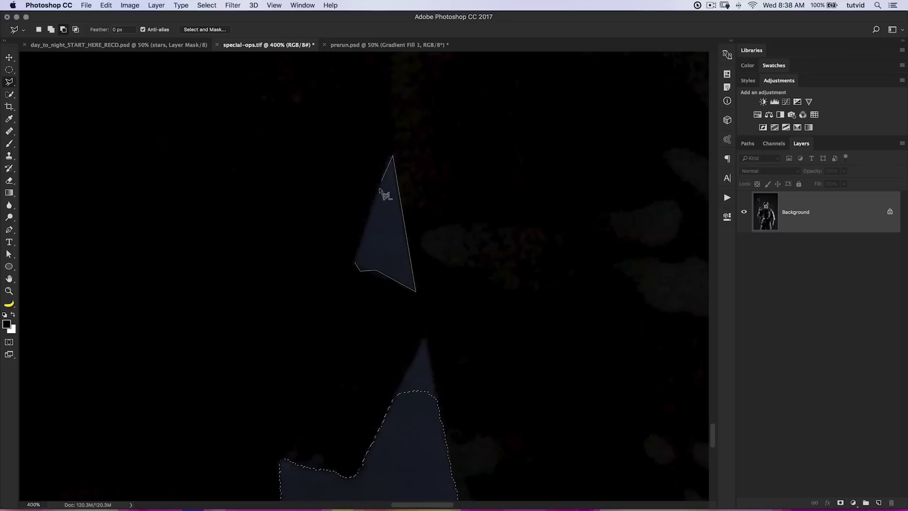
left_click(356, 263)
Step: Correct the selection around the pointed tip of the background gap between the legs with the Polygonal Lasso
left_click_drag(470, 293, 294, 112)
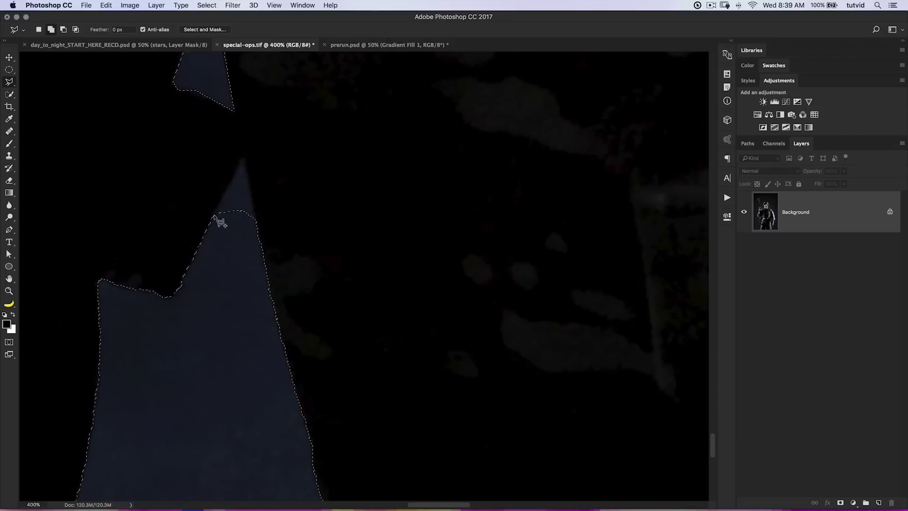
left_click_drag(217, 213, 268, 251)
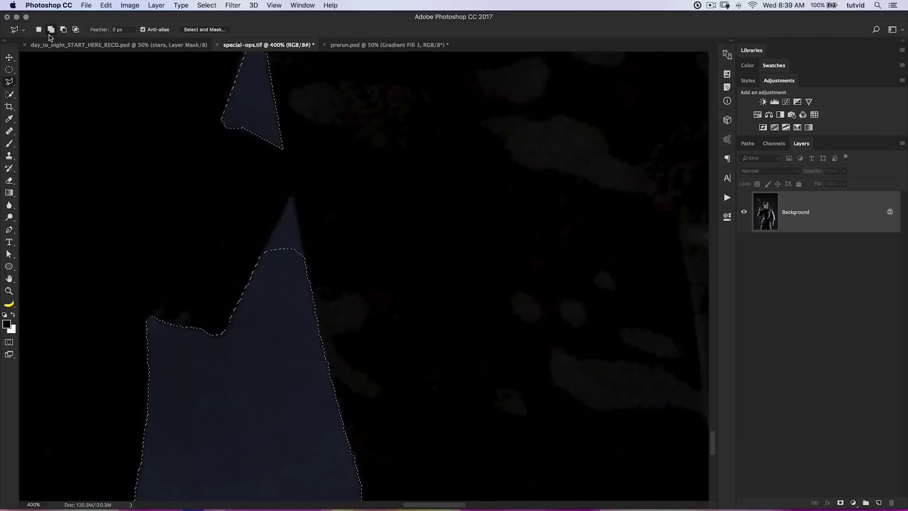
left_click(260, 259)
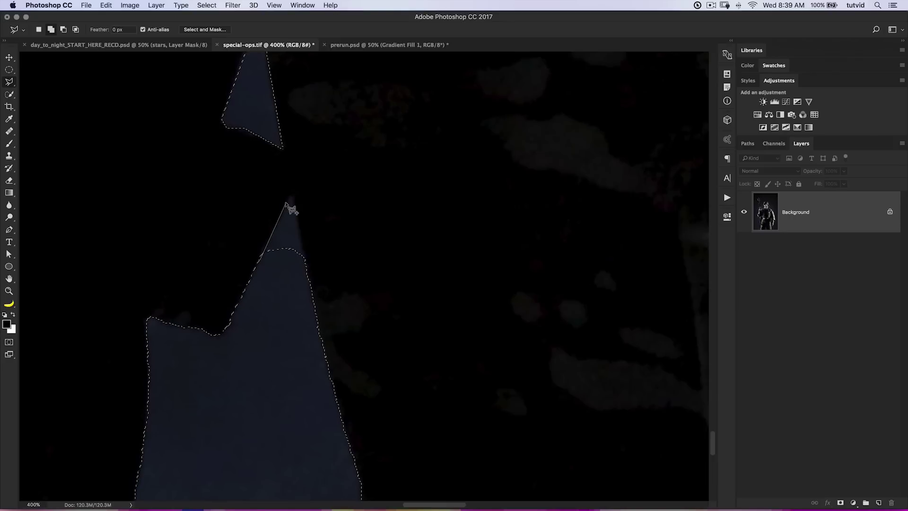
left_click(290, 196)
left_click(310, 297)
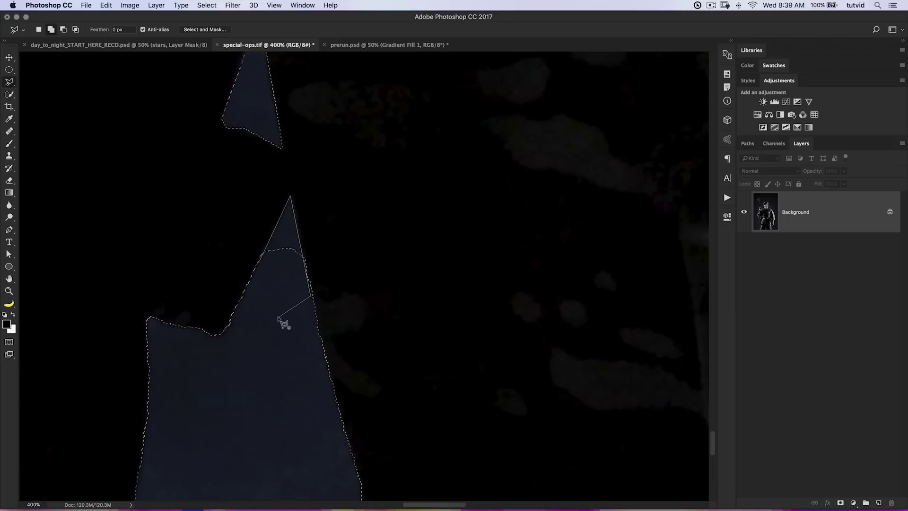
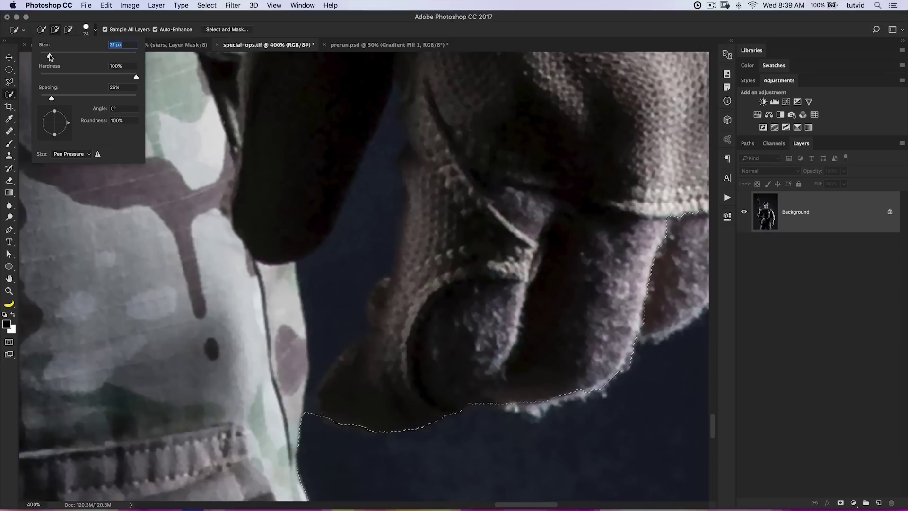
Step: Try to subtract the background gap between the holster and the glove with a 19 px Quick Selection brush
key("Return")
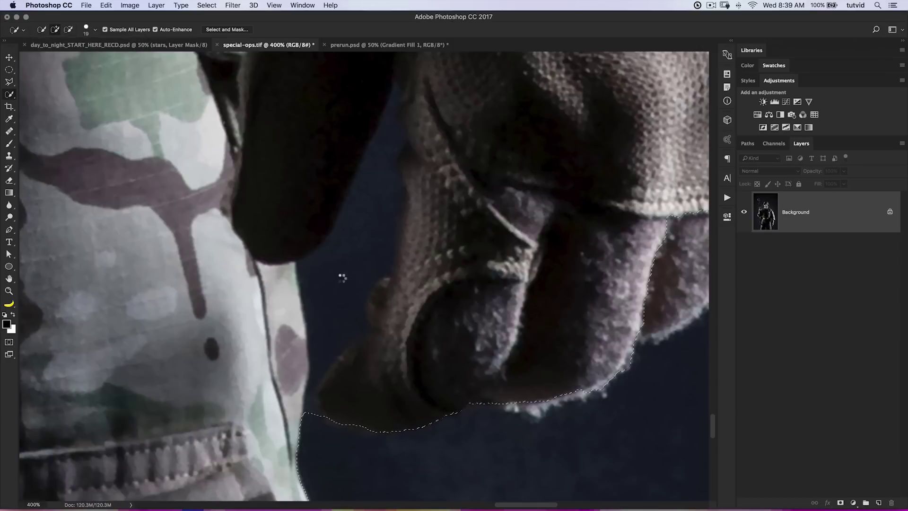
mouse_move(374, 200)
left_mouse_down()
mouse_move(349, 270)
mouse_move(325, 301)
left_mouse_up()
key("super+z")
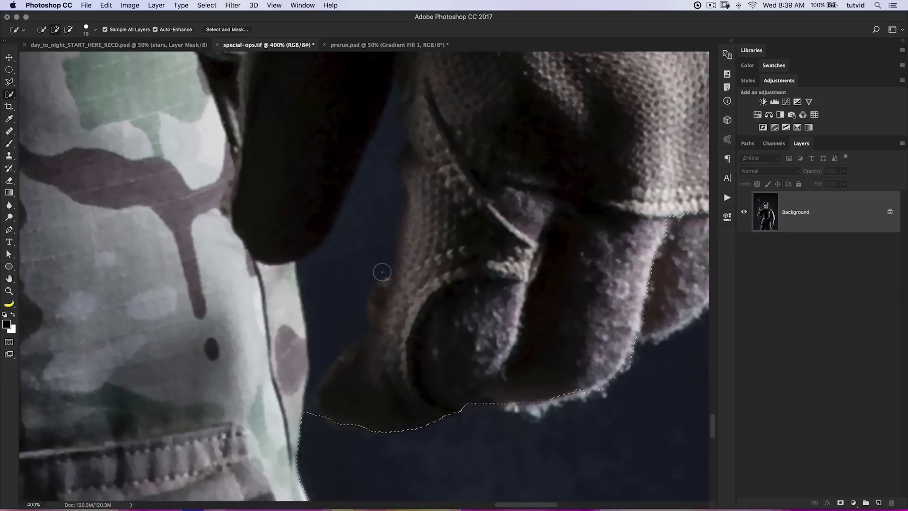
Step: Subtract the background gap between the holster, trouser leg and glove from the selection with the Polygonal Lasso
key("l")
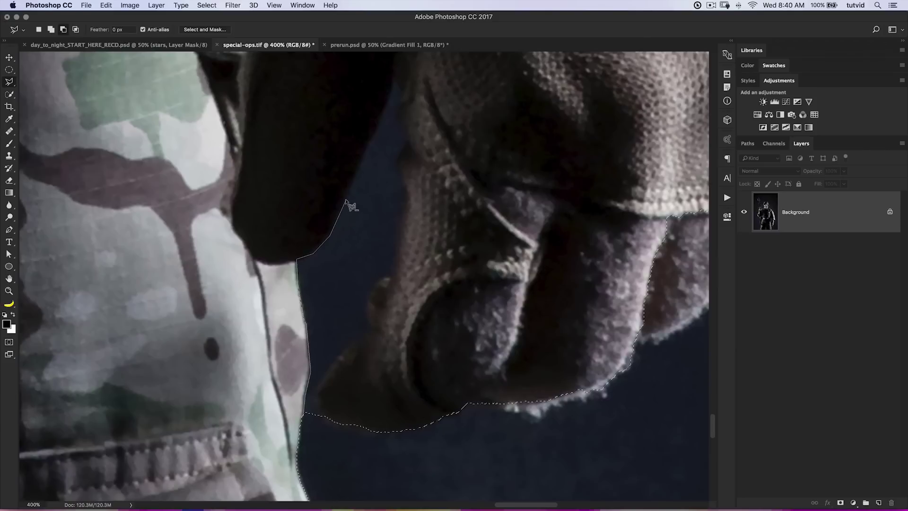
left_click(401, 95)
left_click(313, 436)
Step: Add the missed outer fingers below the glove's stitched edge to the selection with the Polygonal Lasso
left_click_drag(487, 227, 192, 227)
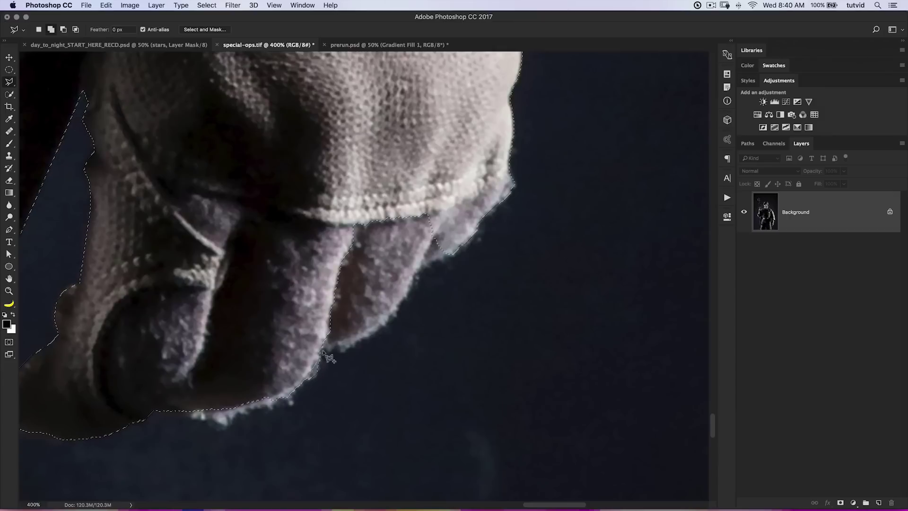
left_click(362, 344)
left_click(478, 227)
left_click(485, 195)
left_click(293, 195)
left_click(259, 249)
left_click(273, 318, "super")
Step: Add the missed fuzzy underside of the glove's curled fingers to the selection
left_click_drag(319, 337, 406, 278)
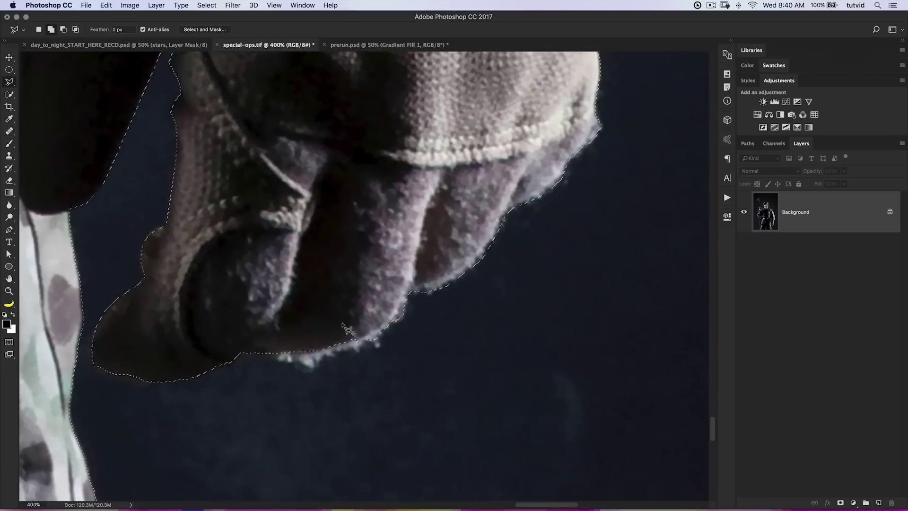
left_click(247, 349)
left_click(398, 304)
left_click(251, 347)
Step: Add the small braided cord hanging from the glove's cuff to the selection with the Polygonal Lasso
left_click_drag(397, 210, 263, 444)
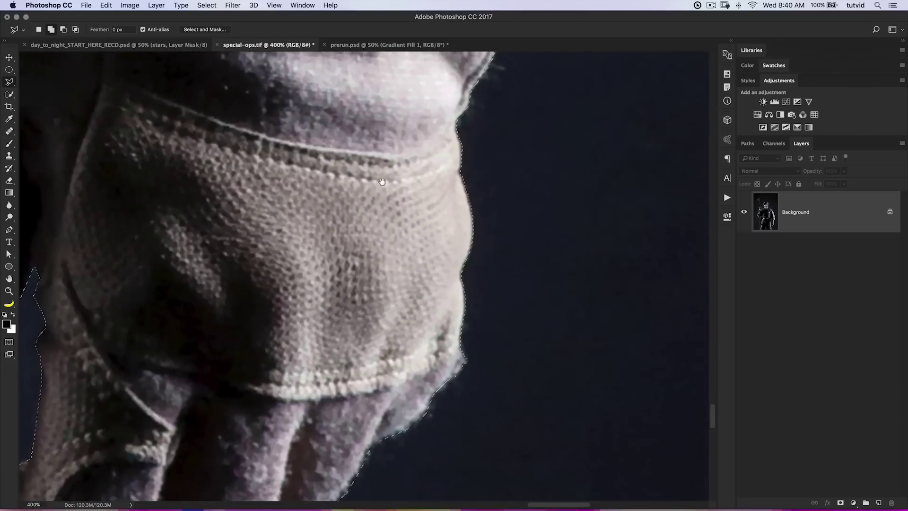
scroll(390, 169, "up", 10)
left_click(406, 244)
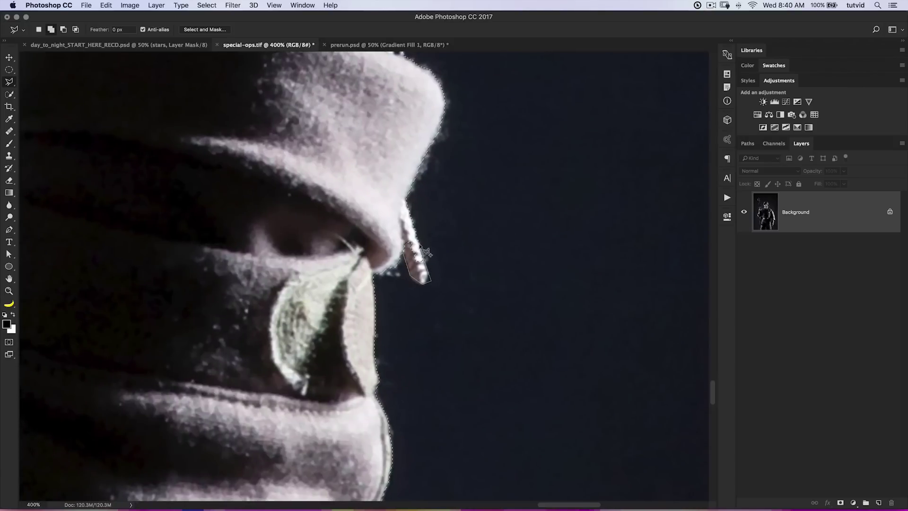
Step: Examine the selection edge from the wristwatch up along the sleeve to the shoulder at 100% zoom
scroll(429, 193, "up", 10)
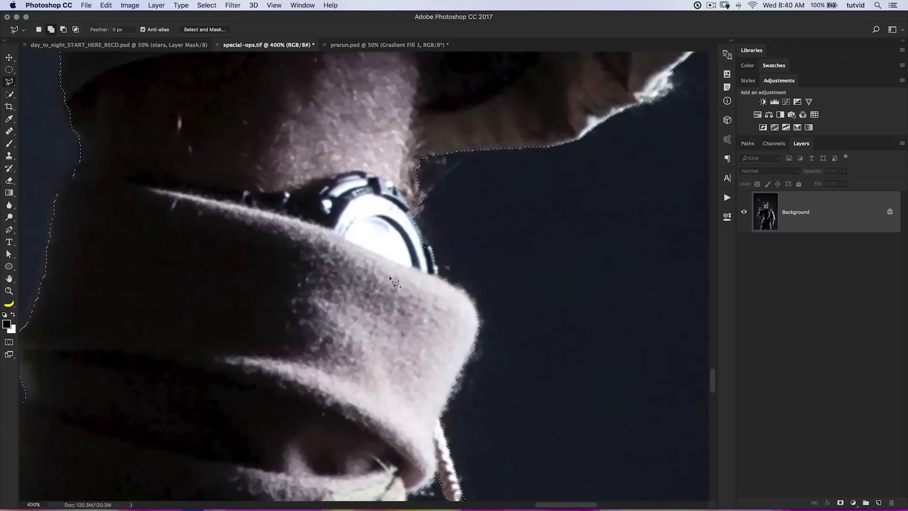
key("super+minus")
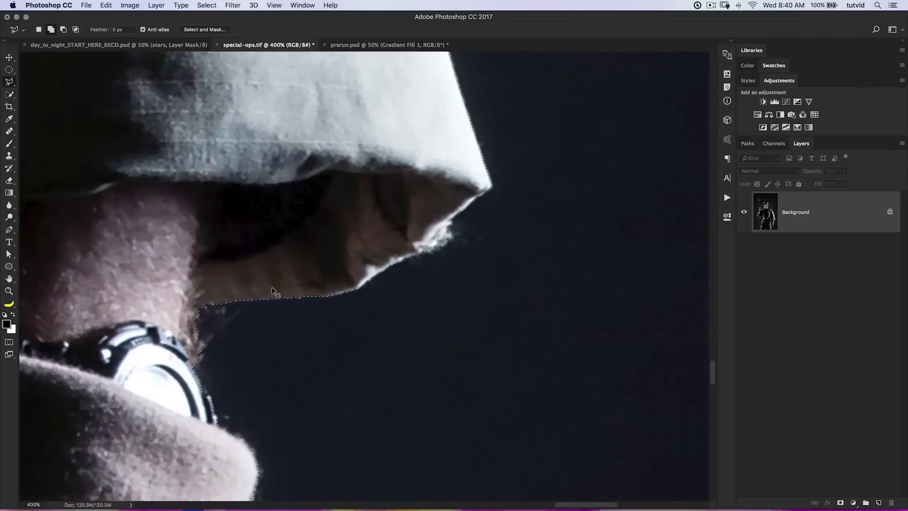
key("super+minus")
key("super+minus")
left_click_drag(252, 274, 303, 106)
left_click_drag(291, 198, 269, 377)
mouse_move(272, 185)
left_mouse_down()
mouse_move(328, 270)
mouse_move(328, 355)
left_mouse_up()
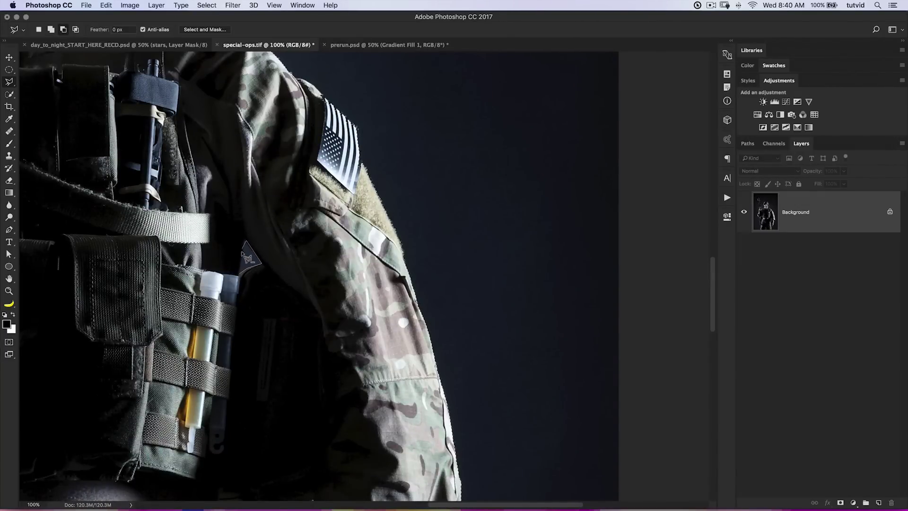
left_click(240, 275)
left_click_drag(299, 197, 289, 337)
Step: Add the flag patch's outer edge and the adjoining shoulder seam to the selection with the Polygonal Lasso at 300% zoom
key("z")
left_click(355, 312)
left_click(350, 307)
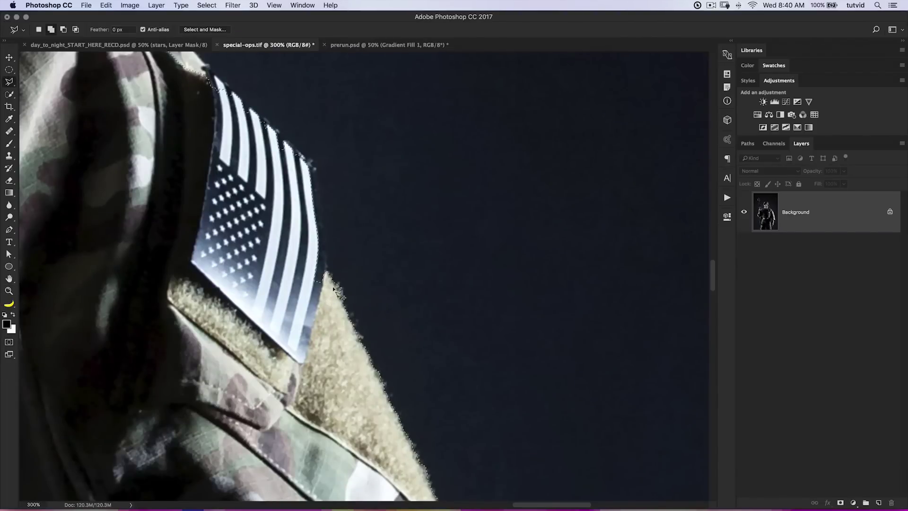
left_click(324, 260)
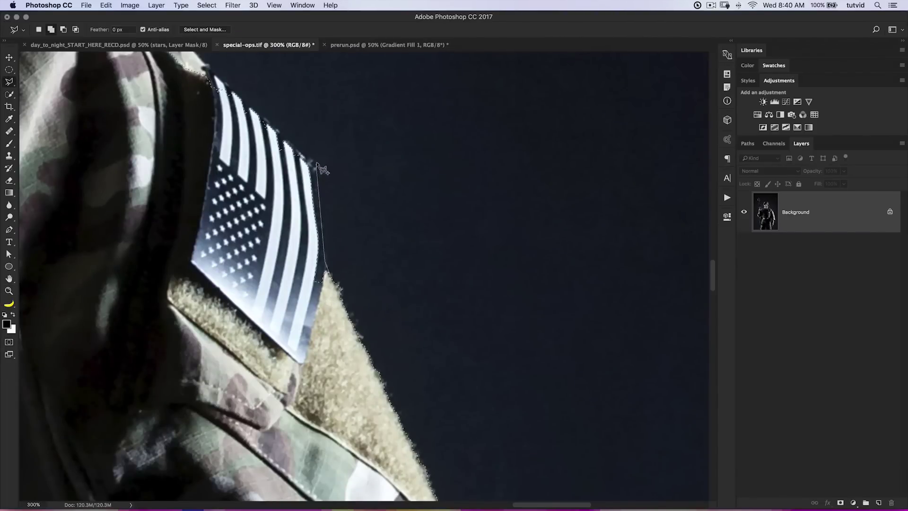
left_click(313, 159)
left_click_drag(263, 229, 356, 354)
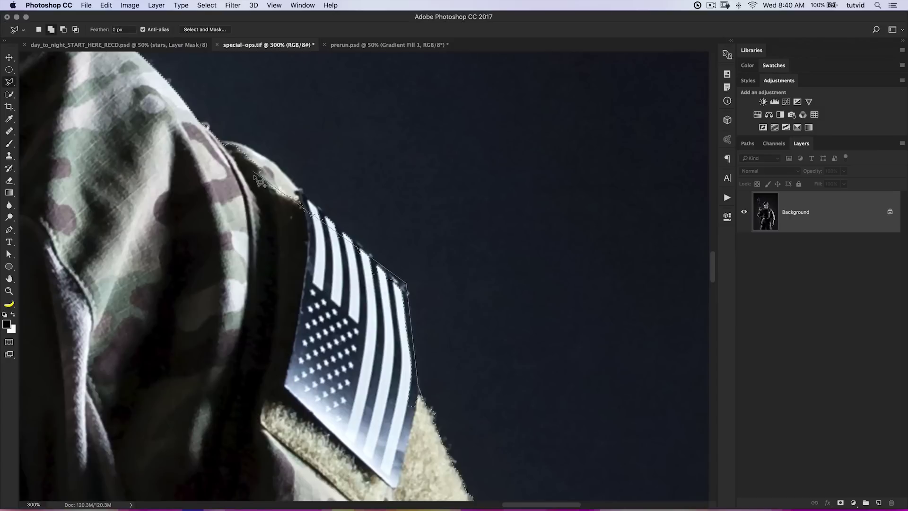
left_click(307, 199)
left_click(212, 141)
left_click(167, 194)
left_click(211, 288)
double_click(333, 399)
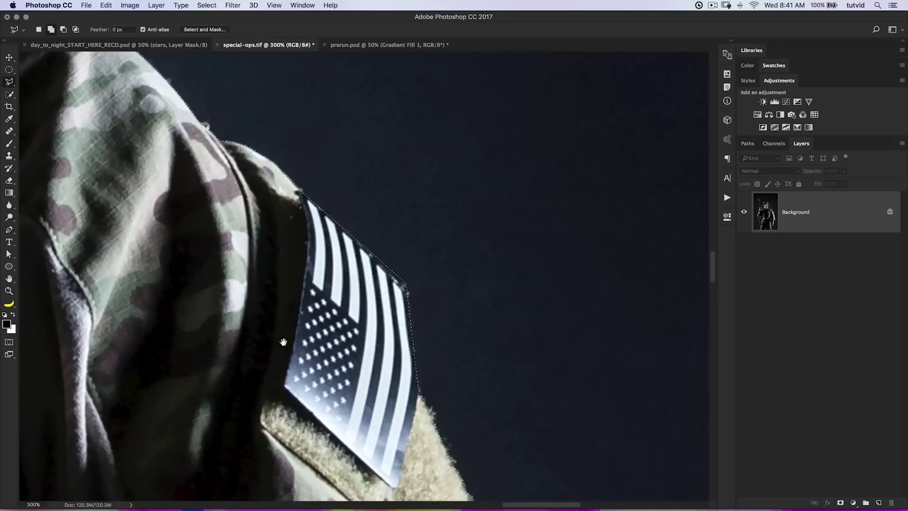
Step: Add the metal buckle loop and stitched strap end on top of the shoulder to the selection
left_click_drag(284, 340, 391, 450)
left_click_drag(77, 254, 453, 362)
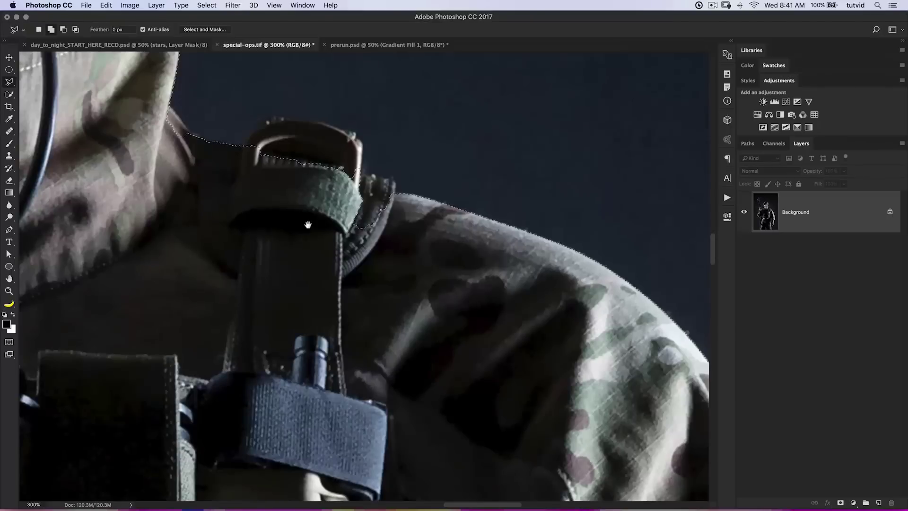
left_click_drag(308, 225, 327, 298)
left_click(260, 219)
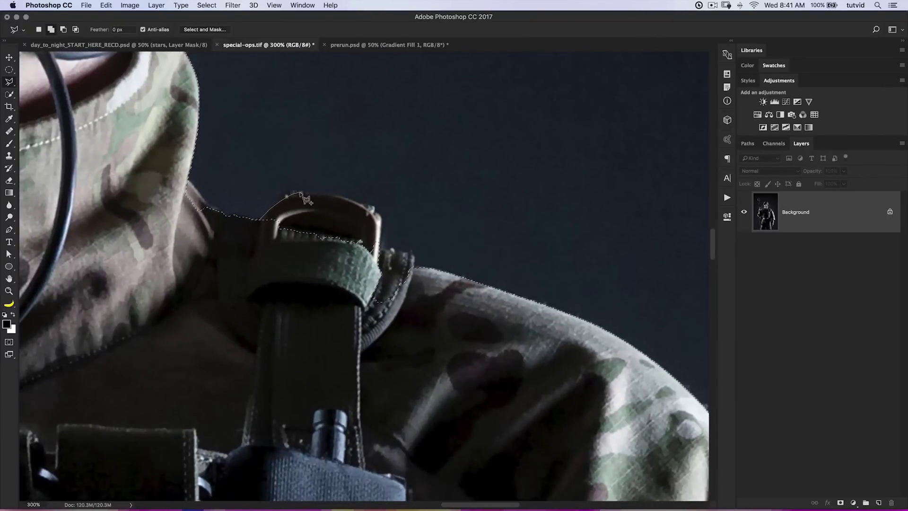
left_click_drag(341, 198, 372, 206)
left_click_drag(388, 252, 412, 258)
Step: Add the missed strap notch where the collar meets the shoulder to the selection with the Polygonal Lasso
left_click_drag(166, 263, 345, 355)
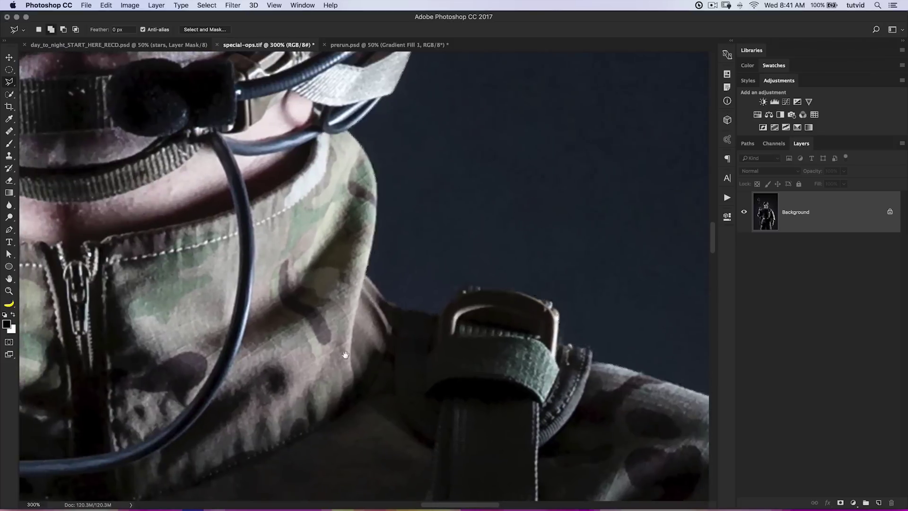
left_click(366, 274)
left_click(395, 312)
double_click(307, 279)
Step: Add the missed outer edge of the tan clip on the side of the helmet to the selection
left_click_drag(289, 227, 264, 387)
left_click_drag(426, 190, 199, 377)
mouse_move(320, 154)
left_mouse_down()
mouse_move(313, 177)
mouse_move(325, 208)
left_mouse_up()
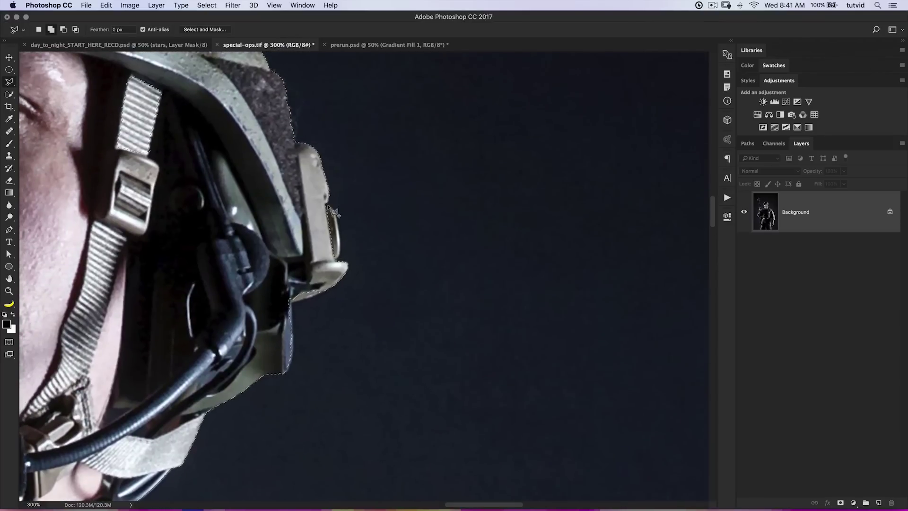
left_click(341, 240)
left_click(340, 256)
left_click(336, 263)
left_click(295, 251)
double_click(289, 219)
Step: Add the dark fabric strip below the helmet's light hook-and-loop patch to the selection
left_click_drag(229, 260, 299, 441)
left_click_drag(210, 236, 228, 322)
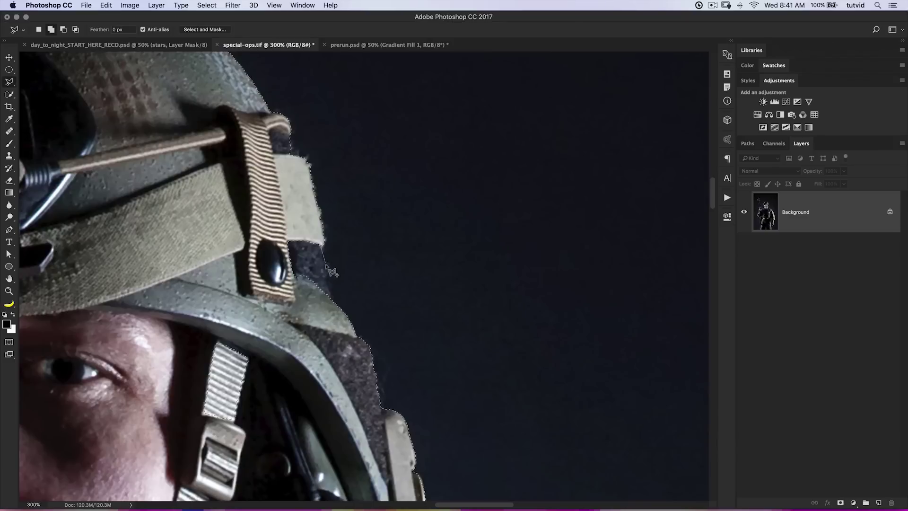
left_click(237, 255)
double_click(273, 204)
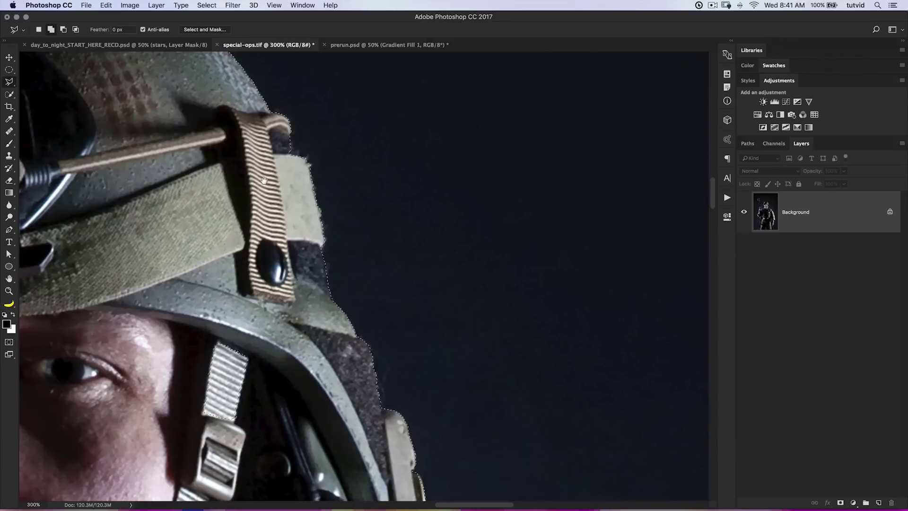
Step: Add the black mount edge on the helmet's crown to the selection and smooth the adjoining helmet curve
left_click_drag(271, 189, 314, 332)
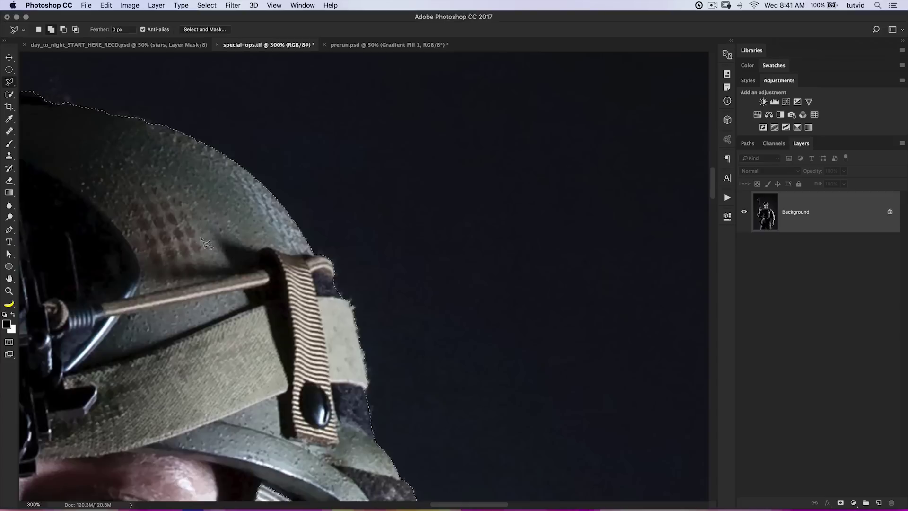
left_click_drag(234, 252, 513, 325)
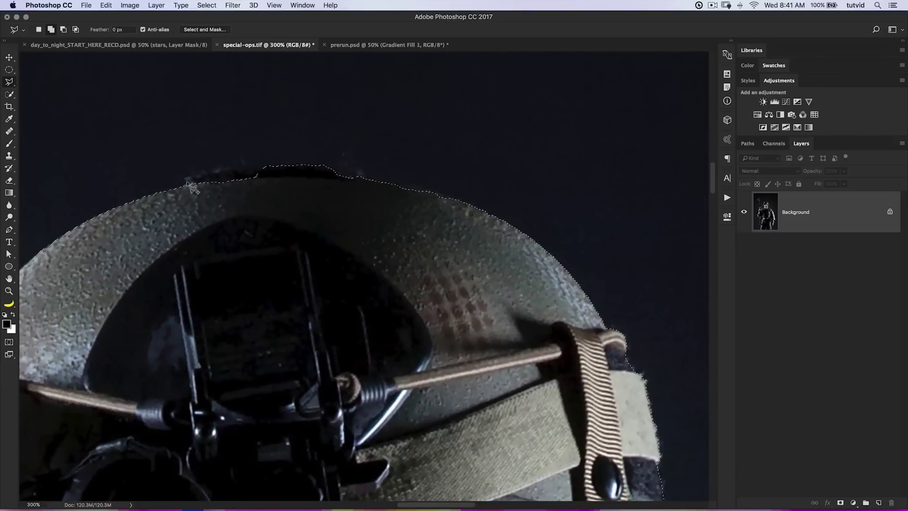
left_click(263, 167)
left_click(327, 165)
left_click(342, 170)
left_click(334, 205)
double_click(191, 213)
left_click(348, 176, "shift")
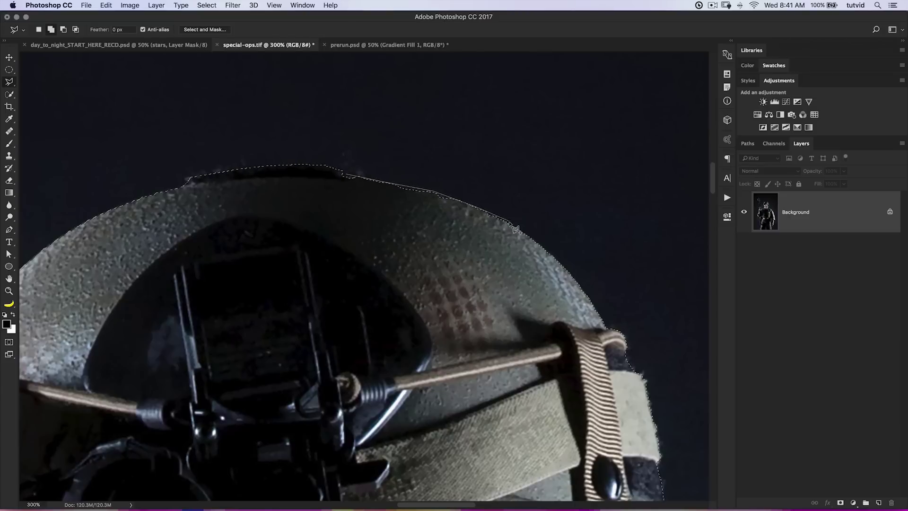
Step: Add the small knob above the red helmet light to the selection with the Polygonal Lasso
left_click_drag(227, 237, 532, 192)
left_click_drag(304, 319, 363, 211)
left_click(301, 228)
left_click(340, 210)
left_click(348, 235)
double_click(310, 245)
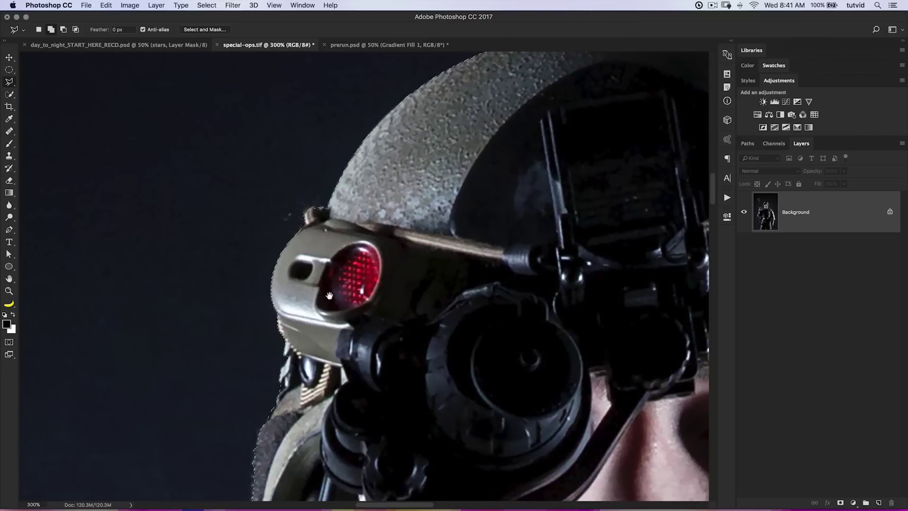
Step: Add the missed strap area below the helmet light and the lower edge of the ear protection to the selection
left_click_drag(322, 293, 382, 178)
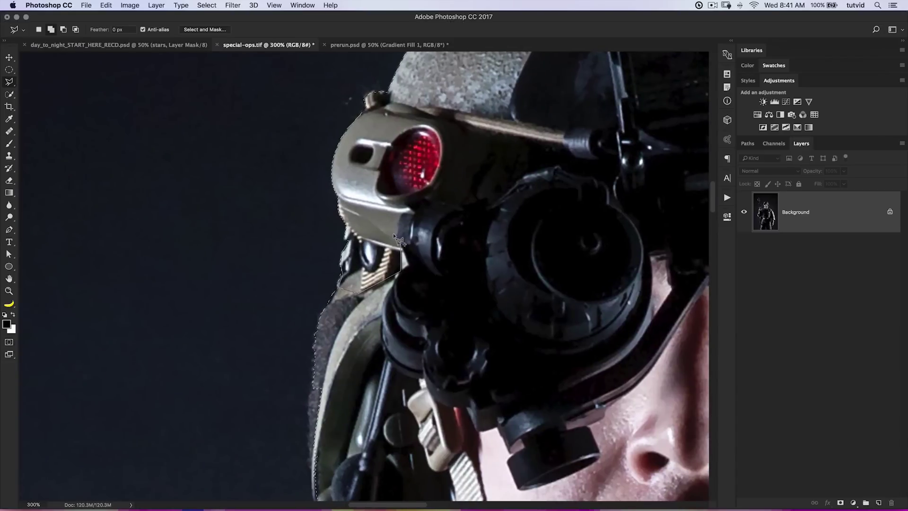
mouse_move(395, 414)
left_mouse_down()
mouse_move(412, 274)
mouse_move(434, 198)
mouse_move(458, 184)
left_mouse_up()
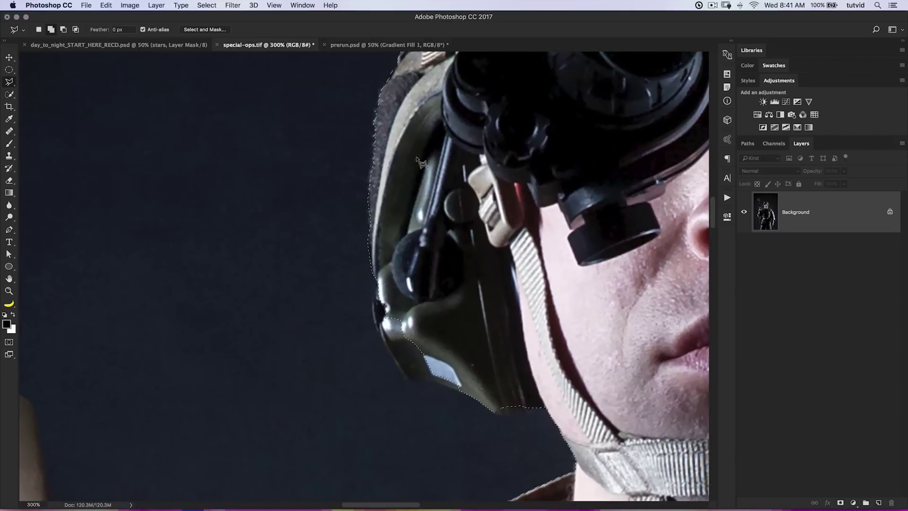
left_click_drag(393, 292, 399, 251)
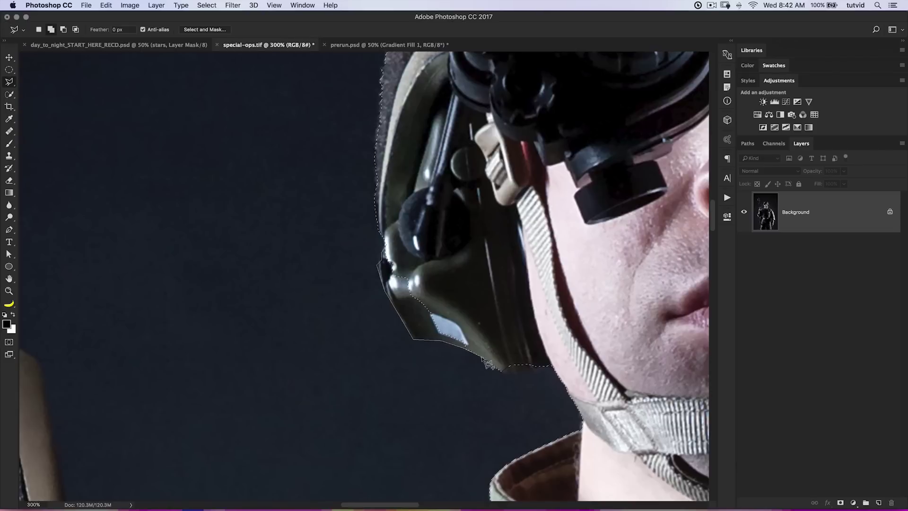
Step: Add the missed webbing beside the shoulder buckle and the outer edge of the black looped hose to the selection
left_click_drag(537, 311, 460, 150)
scroll(428, 335, "down", 7)
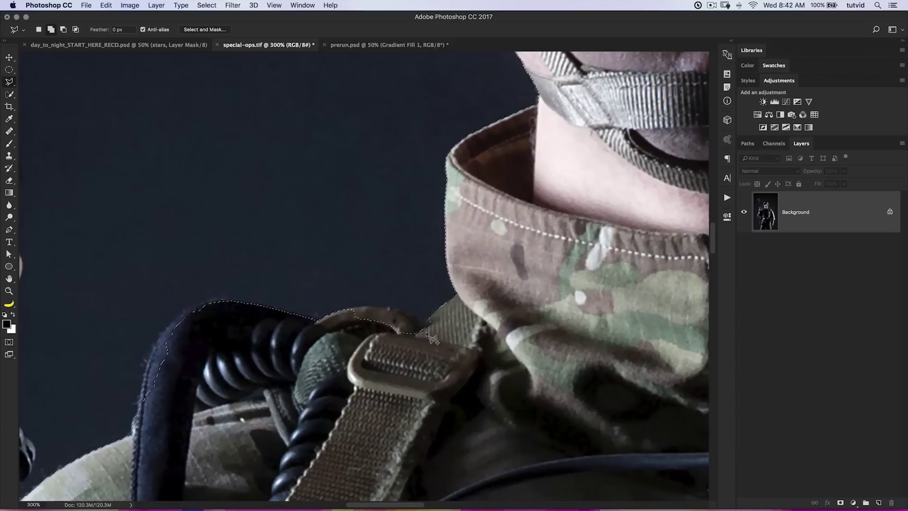
left_click(431, 326)
scroll(316, 345, "left", 7)
scroll(316, 345, "down", 4)
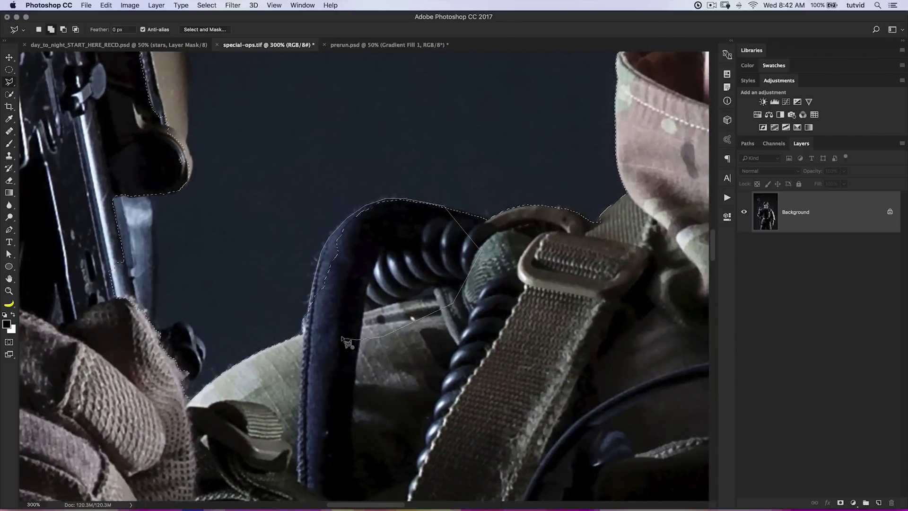
Step: Add the missed grey strip of the rifle just above the gloved hand to the selection with the Polygonal Lasso
scroll(341, 339, "left", 10)
scroll(341, 338, "down", 6)
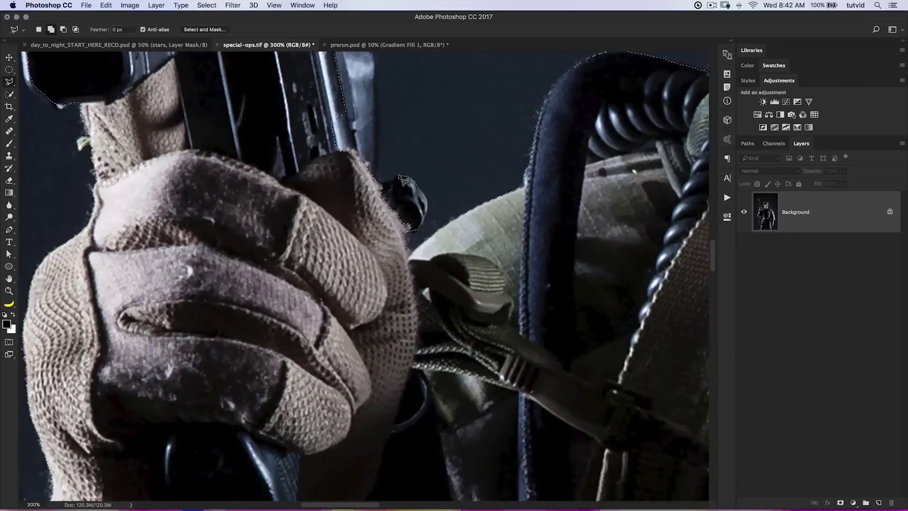
scroll(371, 239, "up", 6)
scroll(371, 239, "left", 2)
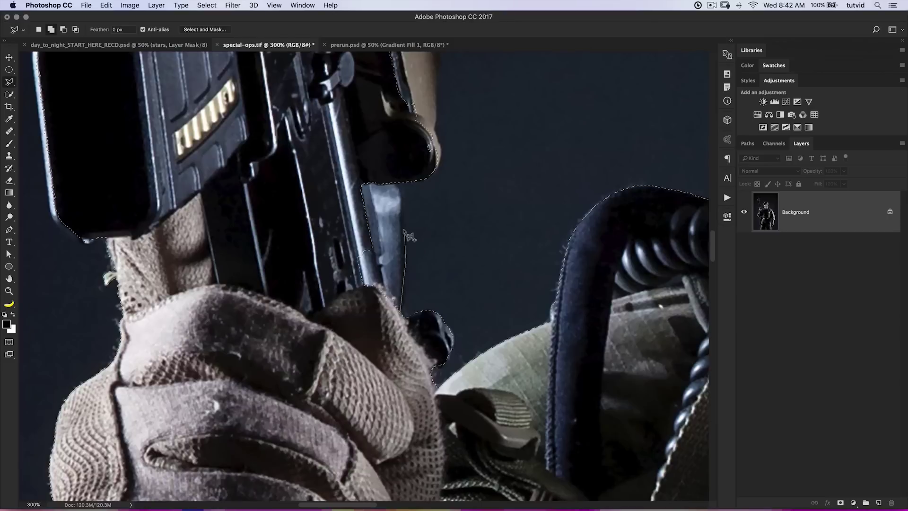
left_click(397, 185)
left_click(328, 170)
left_click(311, 254)
double_click(398, 328)
Step: Add the missed bright rim along the rifle magazine's outer side and lower corner to the selection
left_click_drag(349, 193, 351, 321)
scroll(351, 320, "down", 12)
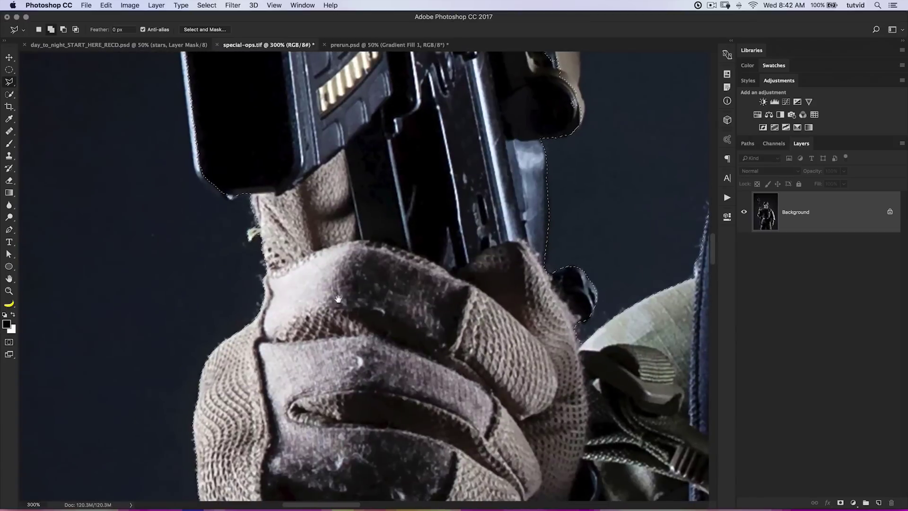
scroll(444, 78, "down", 3)
scroll(426, 325, "up", 10)
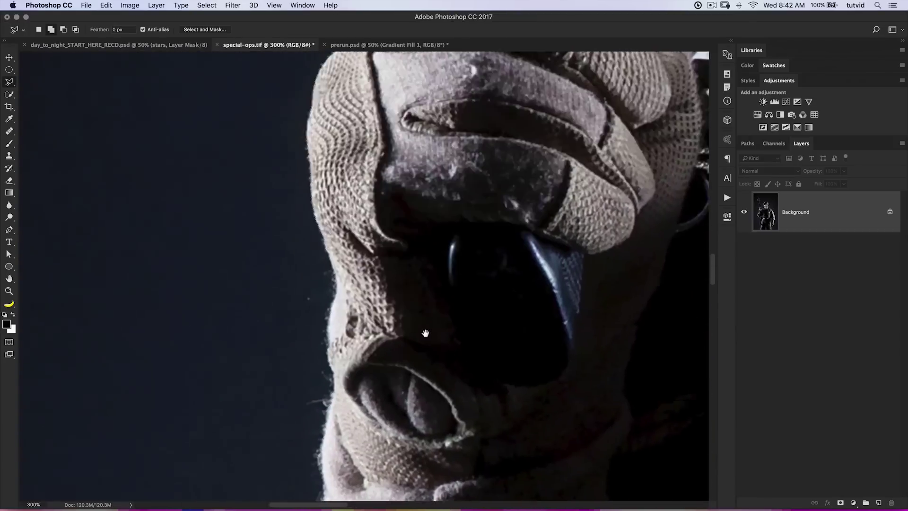
left_click_drag(380, 163, 413, 149)
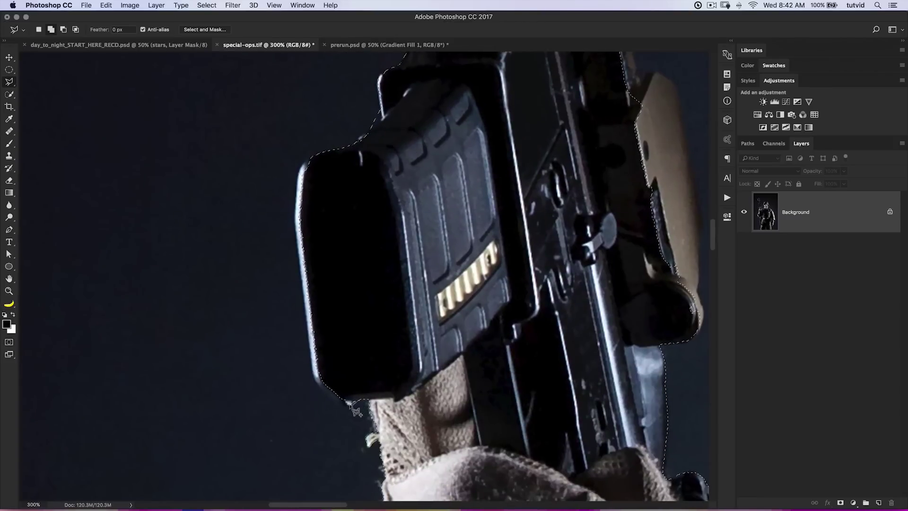
left_click(318, 384)
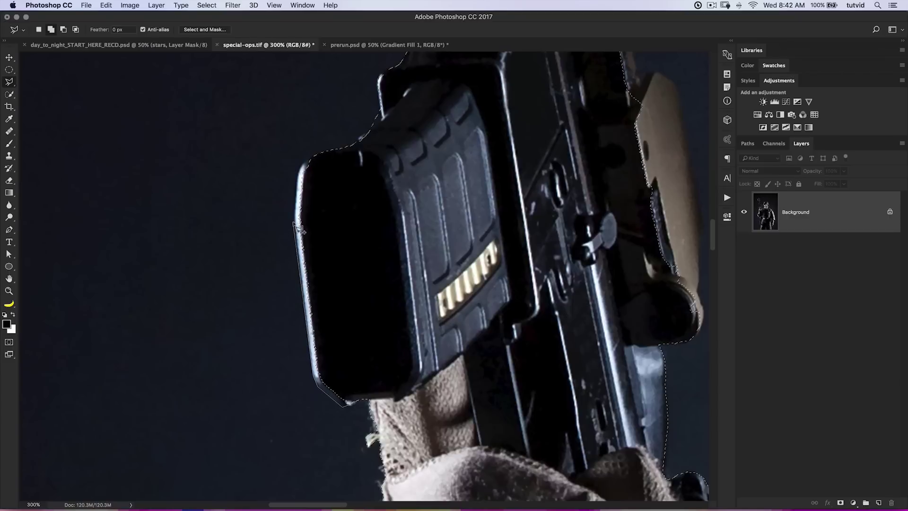
left_click(307, 173)
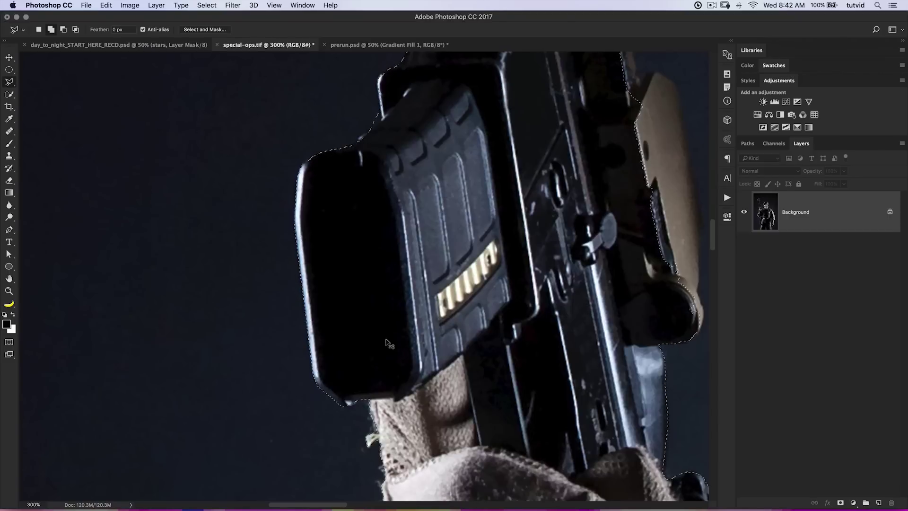
Step: Add the toothed rail edge between magazine and foregrip, and the outer edge of the dark rounded foregrip, to the selection
scroll(385, 341, "up", 5)
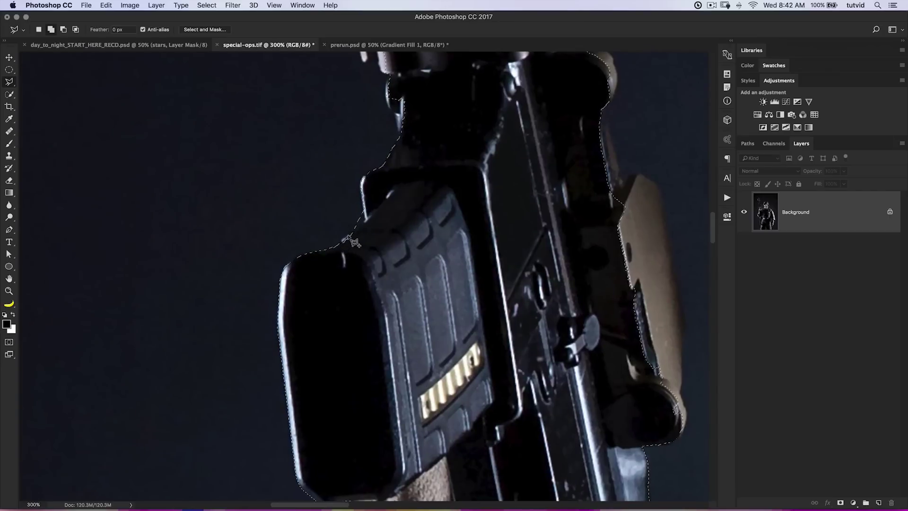
scroll(368, 245, "up", 6)
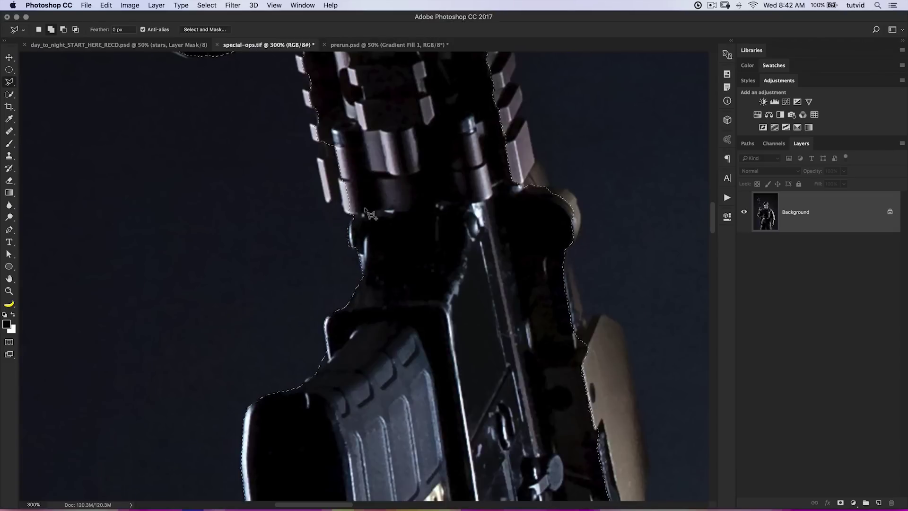
scroll(364, 227, "up", 5)
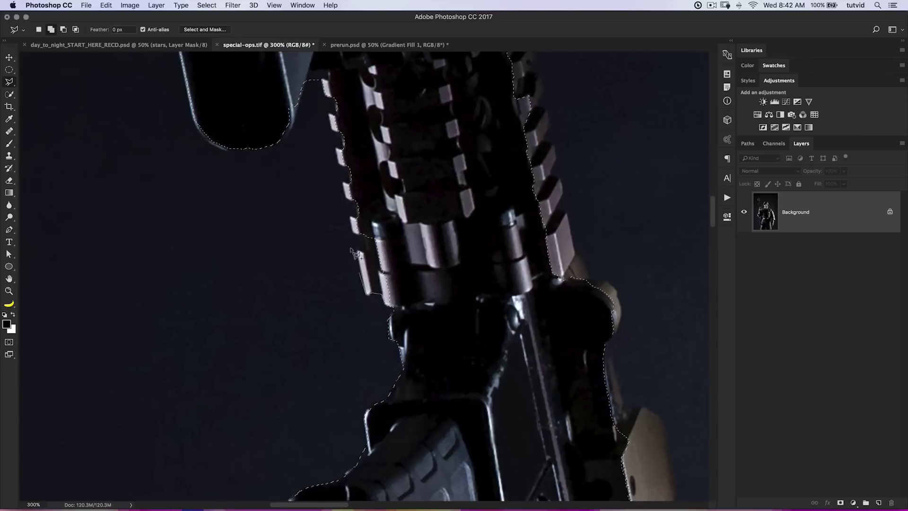
left_click(322, 76)
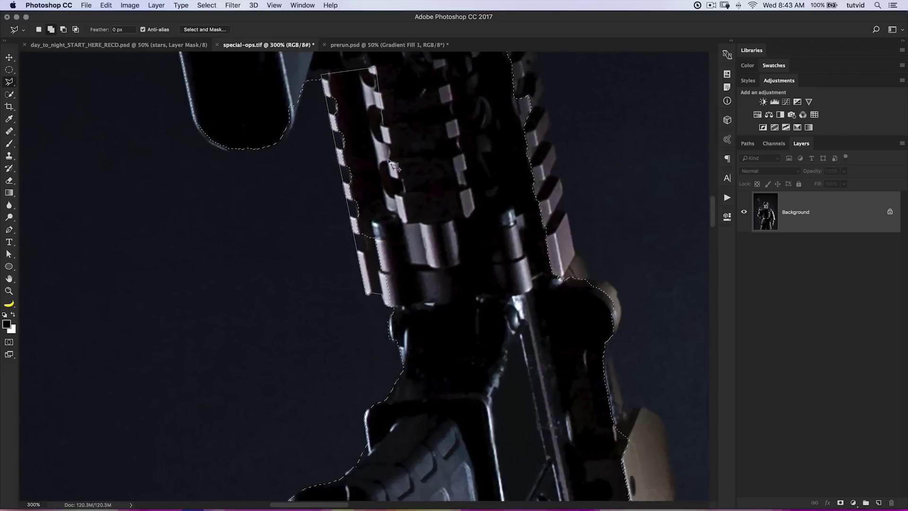
scroll(383, 176, "up", 5)
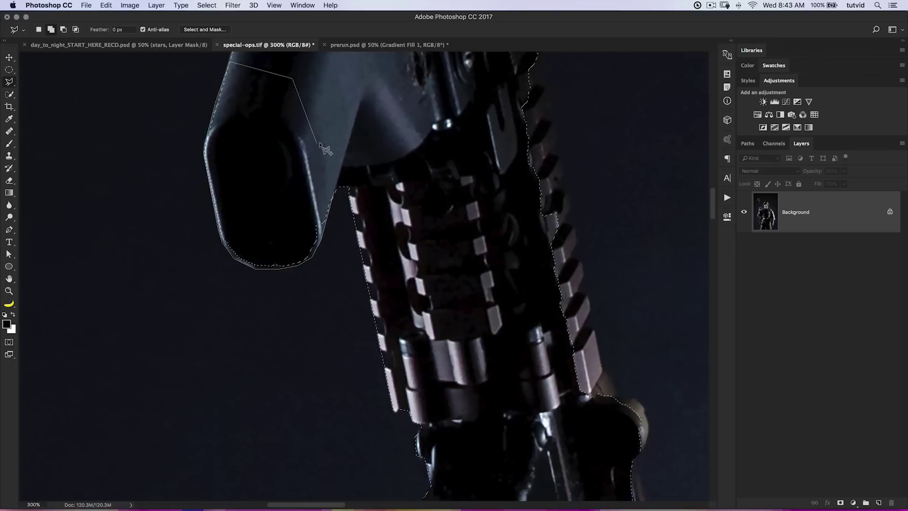
left_click_drag(276, 212, 210, 461)
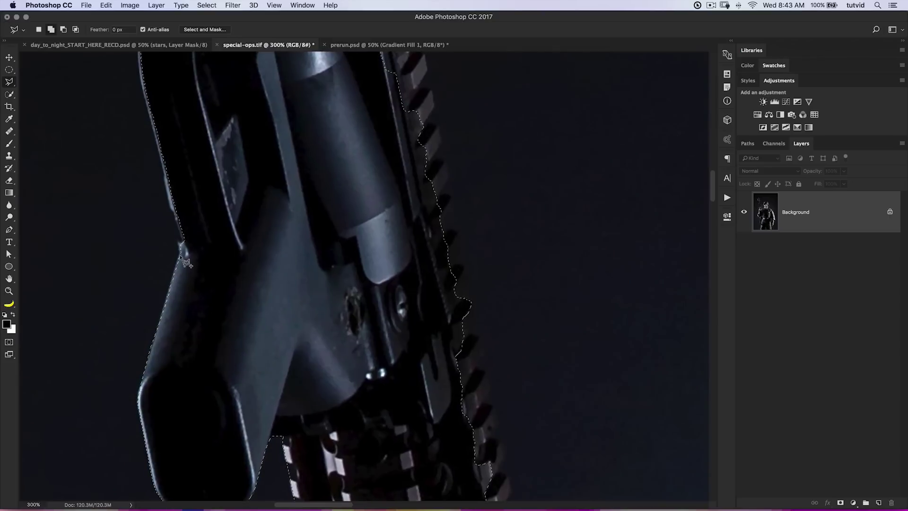
Step: Trace the rifle's long outer edge from above the foregrip to the curved tip near the front cap and add it to the selection
left_click(140, 70)
mouse_move(172, 96)
left_mouse_down()
mouse_move(203, 176)
mouse_move(276, 273)
left_mouse_up()
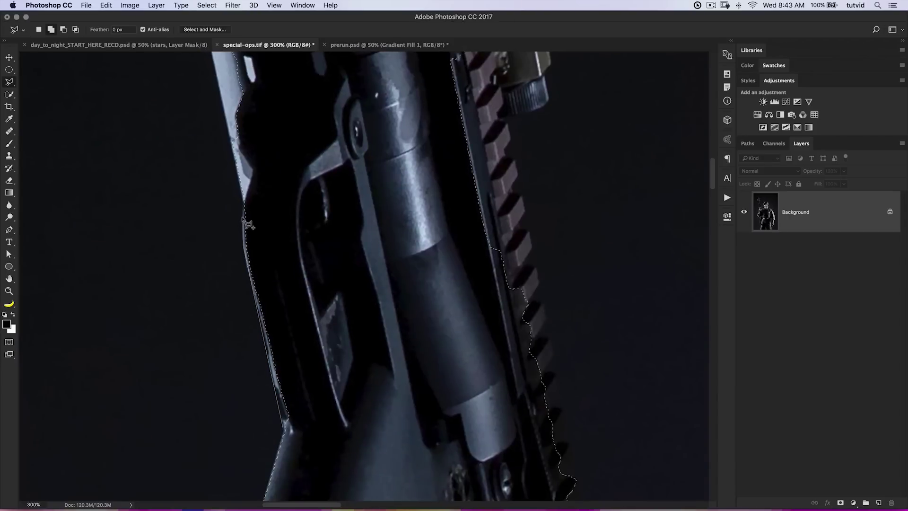
left_click(223, 108)
mouse_move(247, 92)
left_mouse_down()
mouse_move(298, 170)
mouse_move(397, 282)
left_mouse_up()
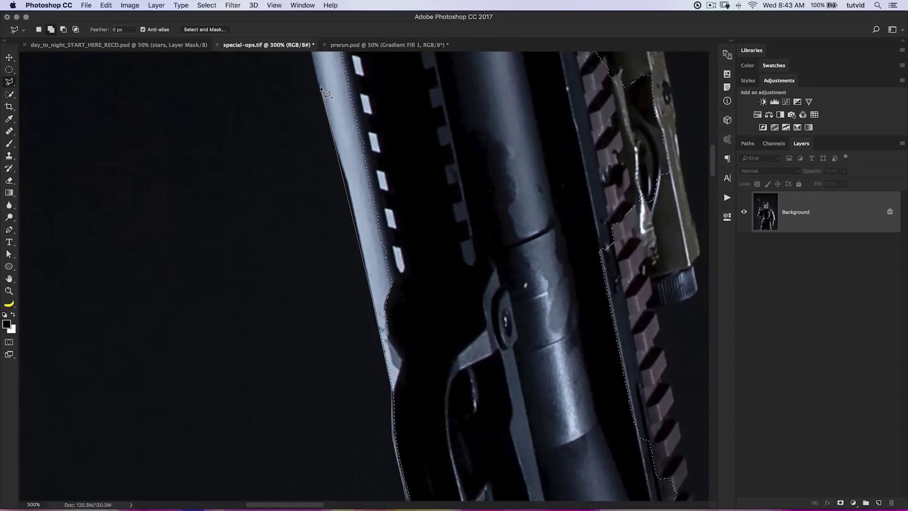
scroll(325, 96, "up", 5)
scroll(326, 96, "left", 2)
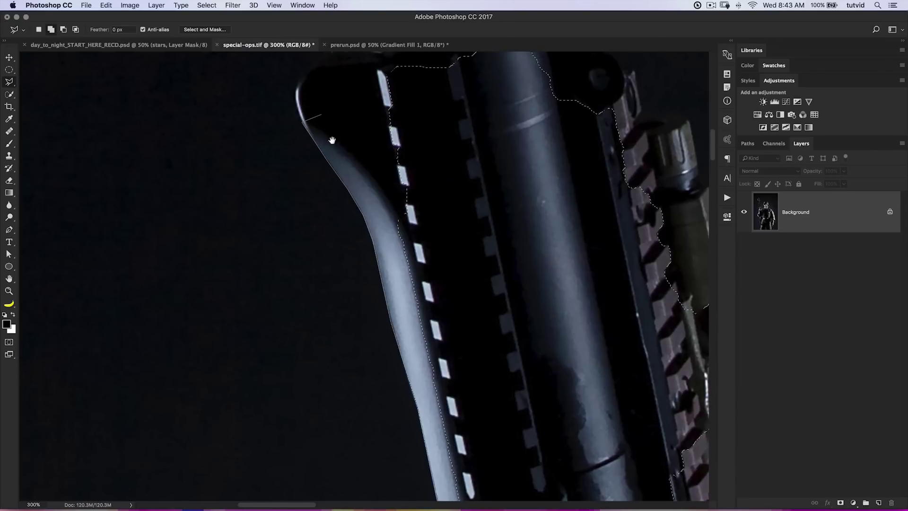
scroll(331, 142, "up", 5)
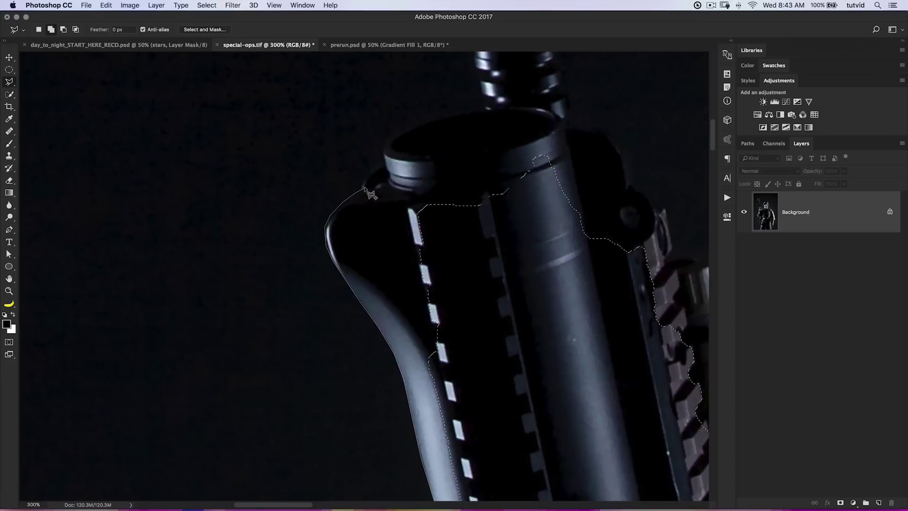
double_click(376, 167)
Step: Add the leftover unselected gaps inside the pale curved strip beside the handguard to the selection
left_click_drag(487, 211, 432, 171)
left_click_drag(443, 322, 418, 148)
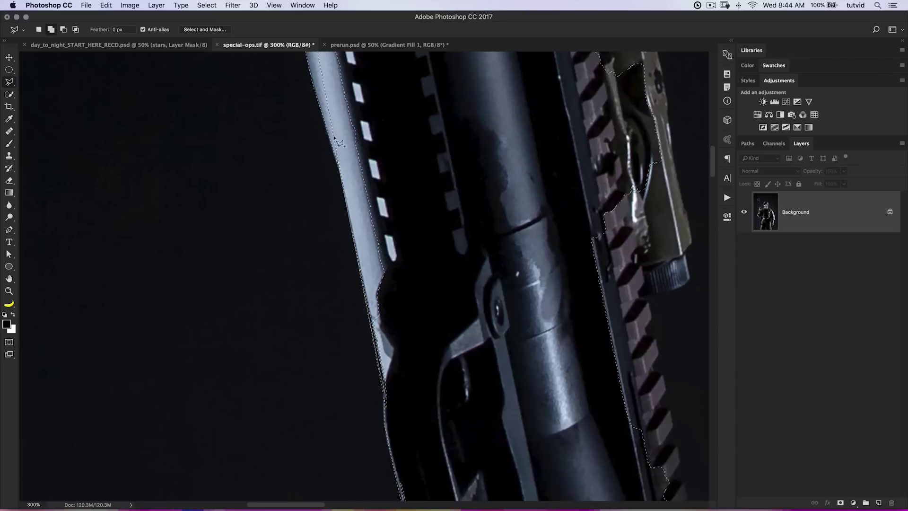
left_click(314, 77)
left_click(395, 76)
left_click(450, 244)
left_click(421, 392, "super")
scroll(322, 118, "up", 5)
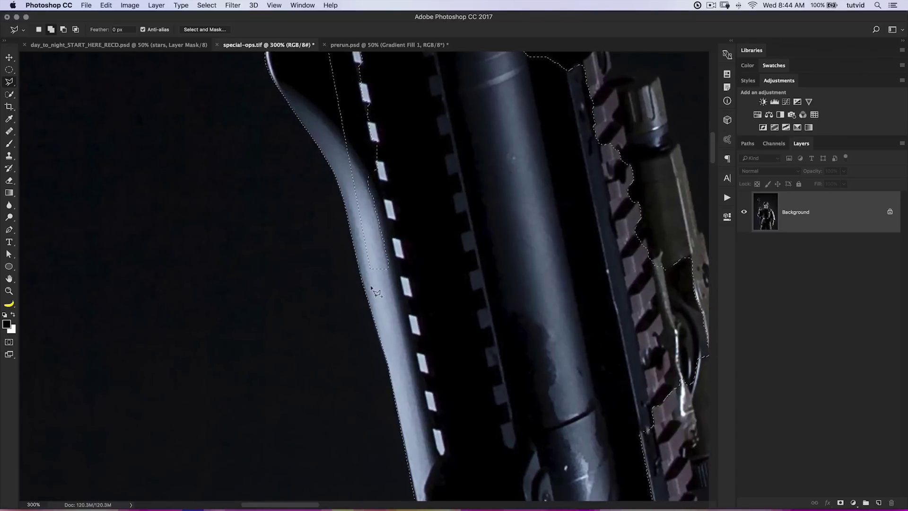
left_click(326, 99)
left_click(411, 81)
left_click(433, 239)
double_click(422, 304)
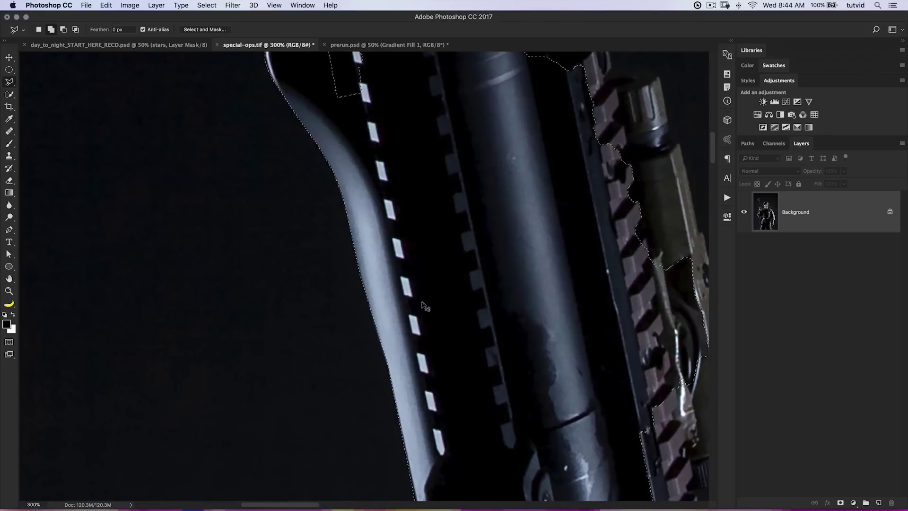
Step: Add the remaining curved tip area and the rim of the round front cap to the selection
left_click_drag(377, 273, 386, 321)
scroll(387, 321, "up", 8)
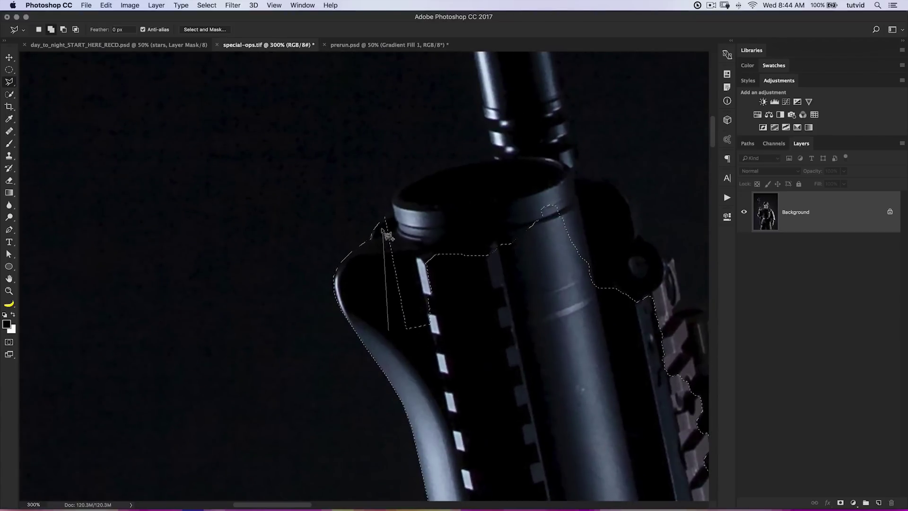
left_click_drag(386, 219, 398, 219)
left_click(394, 214)
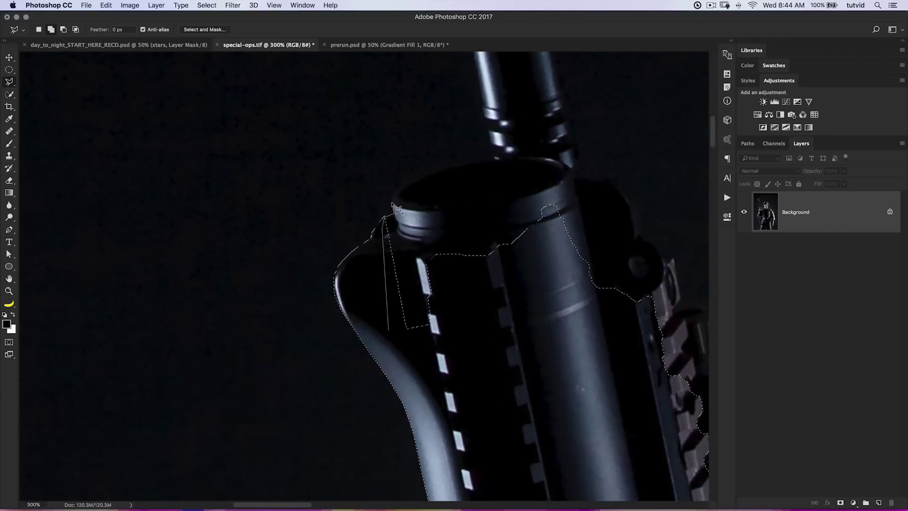
mouse_move(406, 184)
left_mouse_down()
mouse_move(493, 163)
mouse_move(585, 177)
mouse_move(663, 281)
mouse_move(671, 329)
mouse_move(470, 367)
left_mouse_up()
double_click(471, 366)
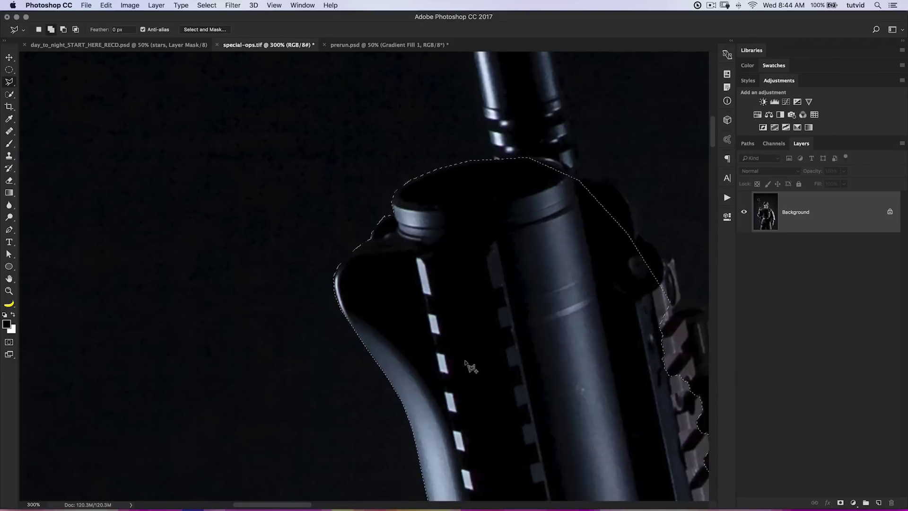
Step: Add the narrow cylindrical muzzle protruding beyond the round front cap to the selection
scroll(471, 366, "up", 5)
left_click(468, 323)
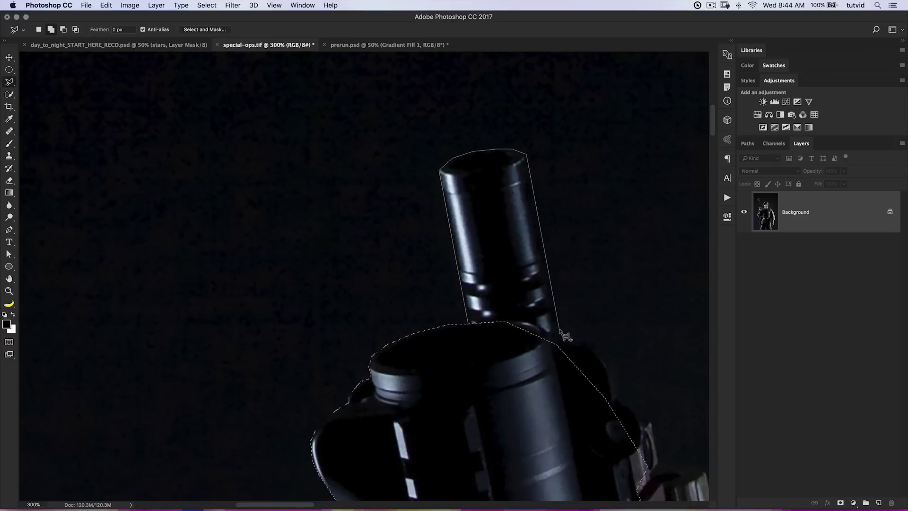
double_click(431, 413)
Step: Add the dark bracket beside the muzzle and the front end of the toothed rail to the selection
mouse_move(551, 391)
left_mouse_down()
mouse_move(331, 279)
mouse_move(316, 290)
left_mouse_up()
left_click(323, 238)
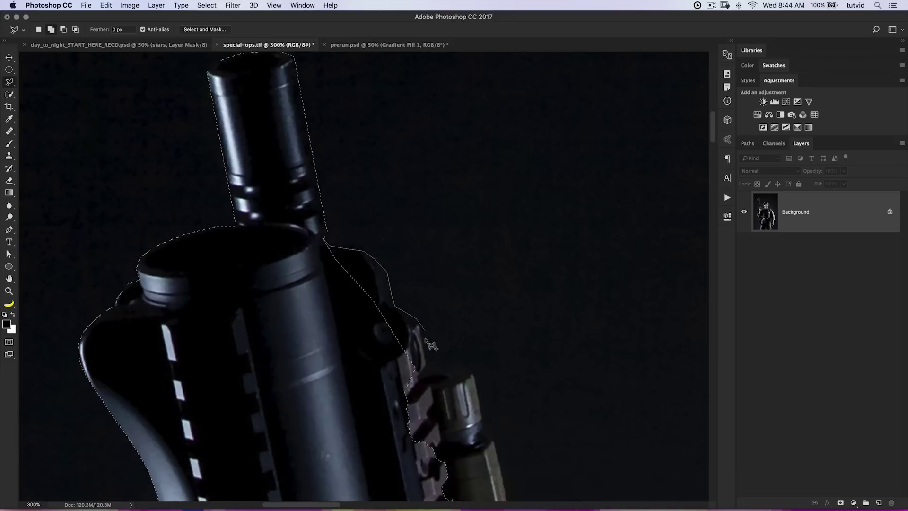
left_click(398, 401)
left_click(282, 354)
double_click(252, 266)
Step: Add the knurled tip and upper body of the olive rail-mounted attachment to the selection
left_click_drag(384, 343, 246, 201)
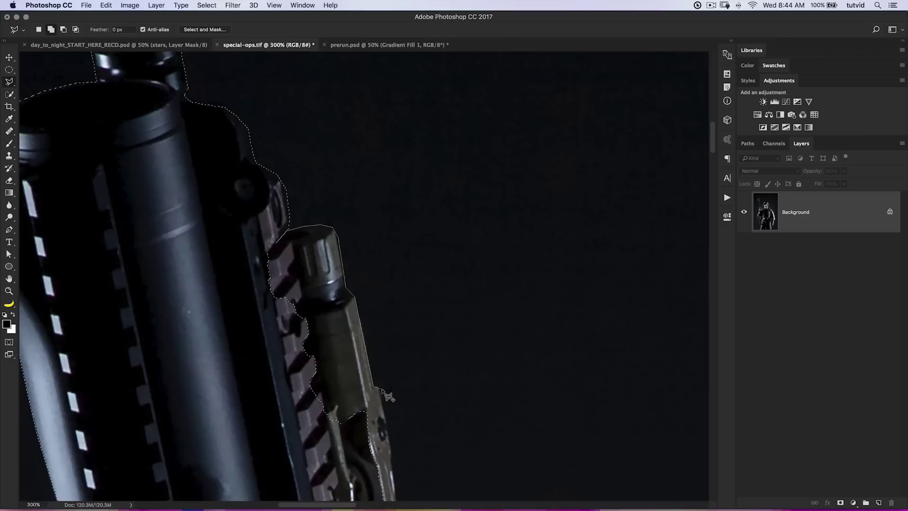
left_click(392, 454)
left_click(279, 459)
left_click(168, 374)
double_click(142, 245)
Step: Add the lower body and ribbed end cap of the olive rail-mounted attachment to the selection
left_click_drag(322, 366, 211, 144)
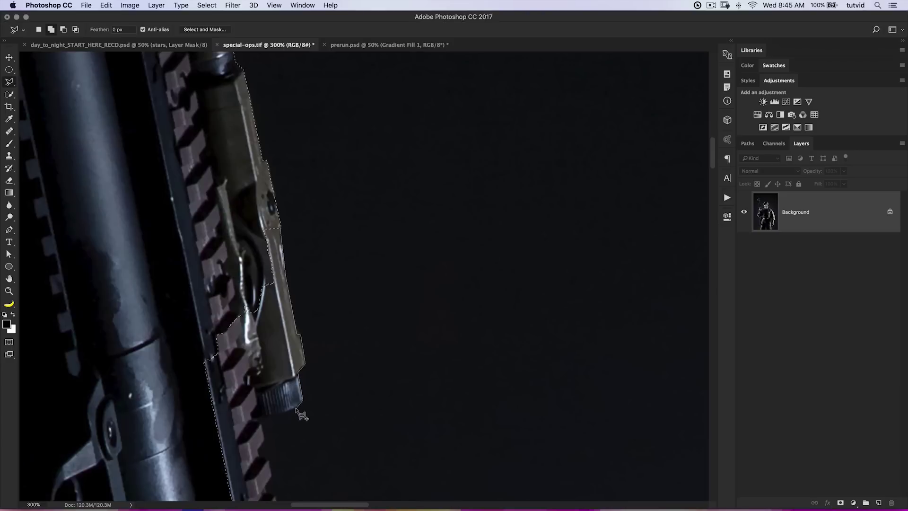
left_click(257, 419)
left_click(139, 361)
double_click(171, 243)
Step: Add the toothed rail edge below the olive attachment's ribbed end cap to the selection in straight-edged sections
left_click_drag(225, 262, 218, 154)
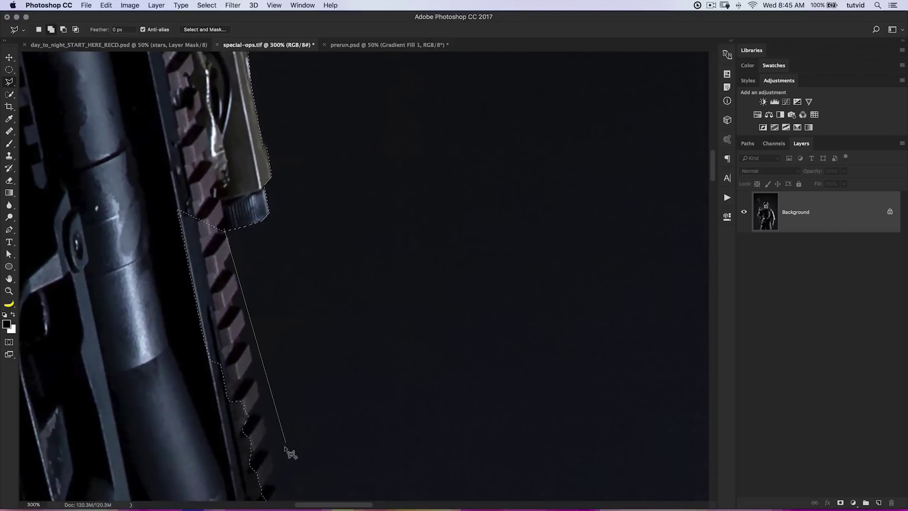
left_click(272, 459)
left_click(188, 458)
left_click(135, 265)
left_click(222, 231)
scroll(245, 194, "down", 3)
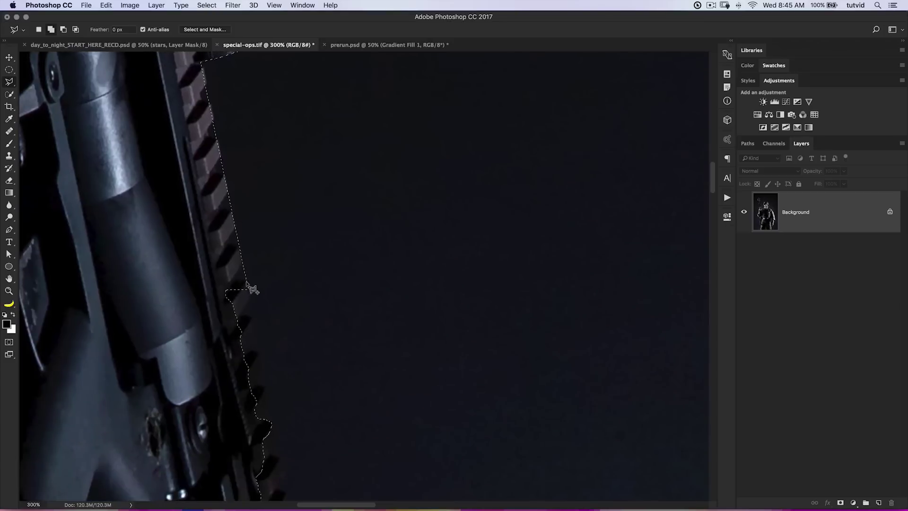
left_click(246, 288)
left_click(286, 485)
Step: Extend the selection over the next stretch of toothed rail alongside the foregrip's base
left_click_drag(251, 345, 210, 154)
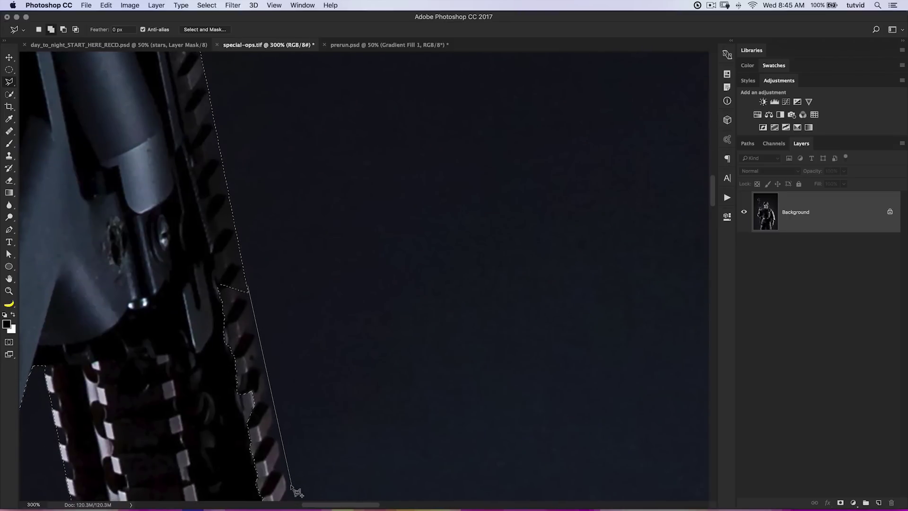
left_click(287, 485)
left_click(207, 469)
left_click(152, 247)
left_click(248, 287)
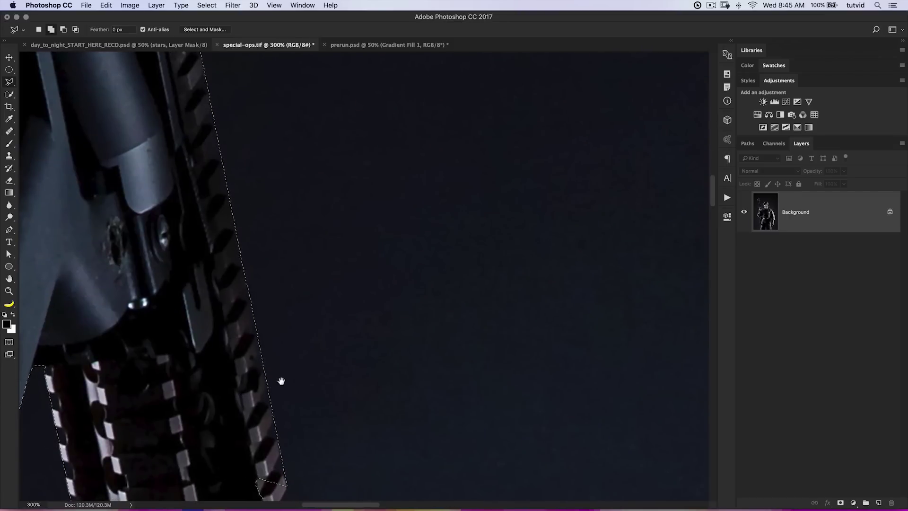
Step: Add the last rail teeth and the edge of the rounded tan mount beneath them to the selection
left_click_drag(284, 386, 219, 180)
left_click(225, 284)
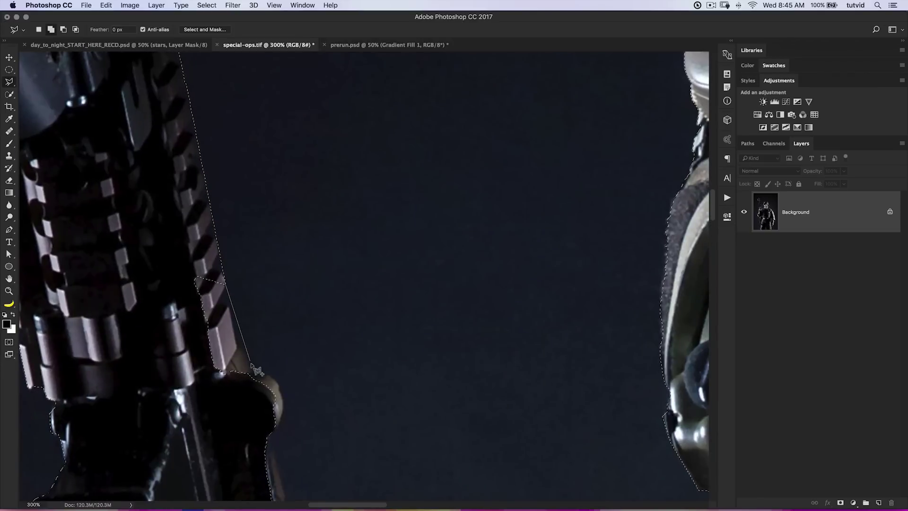
double_click(258, 389)
Step: Add the thin edge below the rounded mount and the upper part of the tan plate to the selection
left_click_drag(269, 444, 254, 271)
left_click(248, 262)
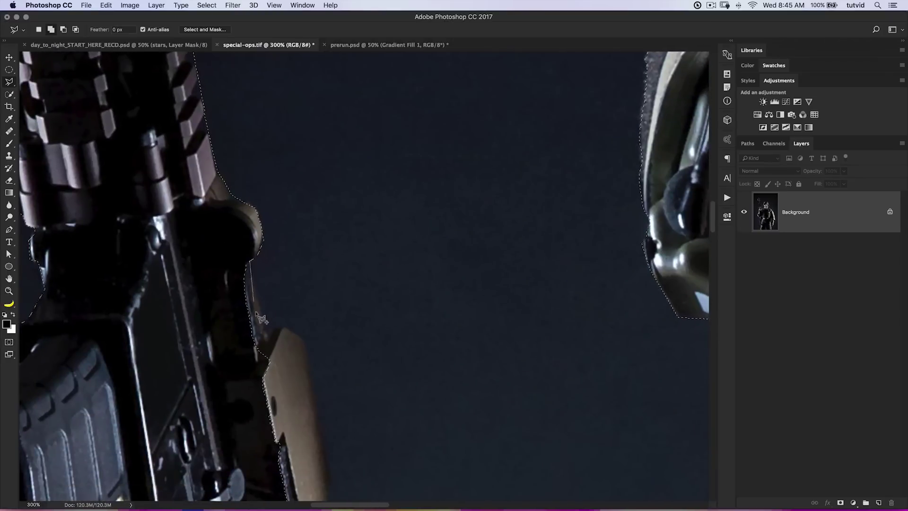
left_click(286, 327)
left_click(302, 337)
left_click(326, 454)
left_click(195, 432)
left_click(162, 289)
left_click(249, 262)
Step: Add the lower half of the tan plate and the rounded black end beneath it to the selection in straight-edged sections
left_click_drag(251, 363, 200, 167)
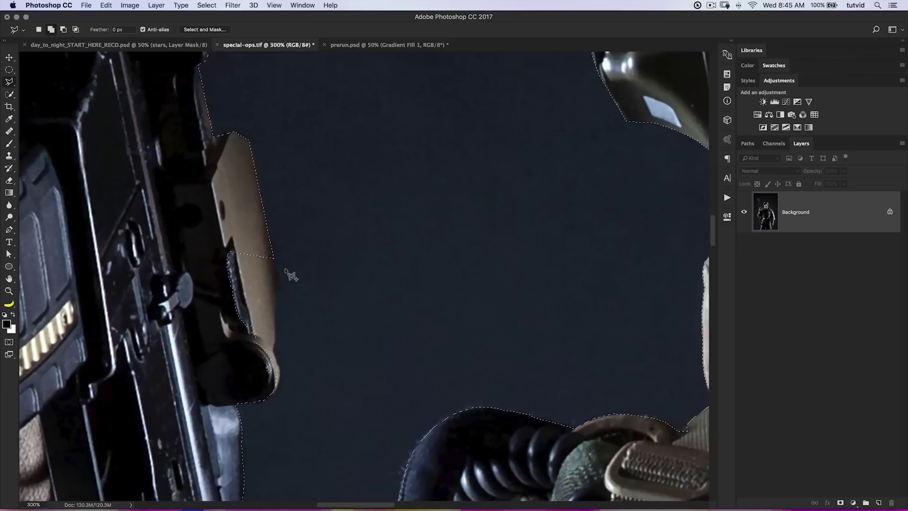
left_click(274, 258)
left_click(279, 282)
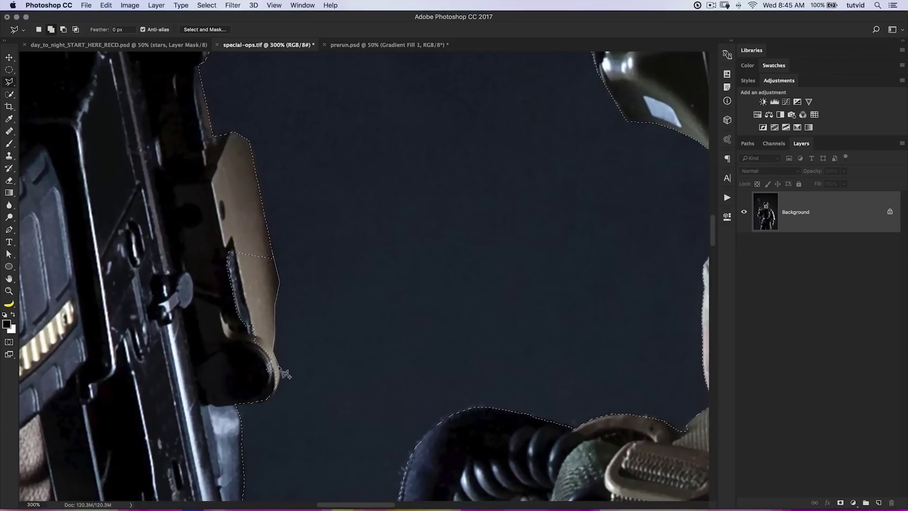
left_click(268, 398)
left_click(255, 401)
left_click(221, 394)
left_click(183, 334)
left_click(177, 257)
left_click(214, 195)
left_click(224, 209)
scroll(265, 218, "down", 10)
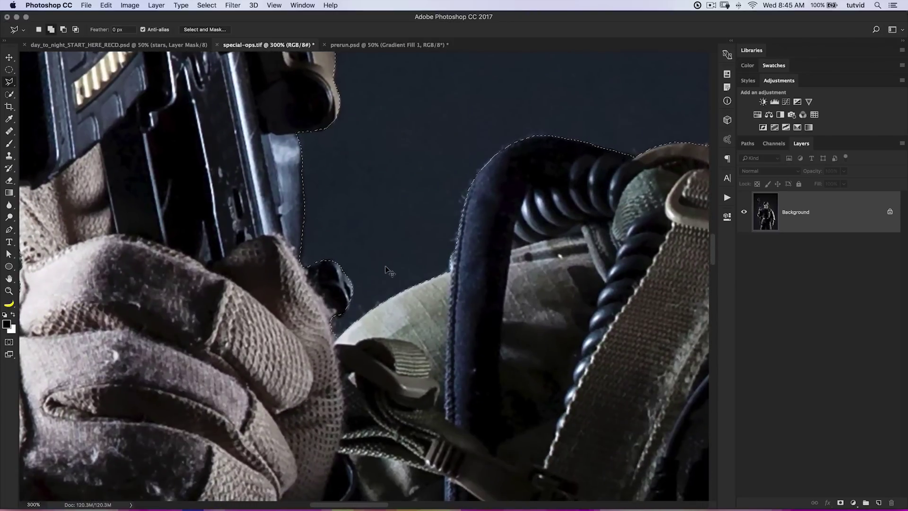
Step: Add the thin curved strap and the top of the hip holster below the side pouch to the selection
key("super+minus")
key("super+minus")
key("super+minus")
scroll(391, 272, "down", 5)
scroll(390, 272, "left", 2)
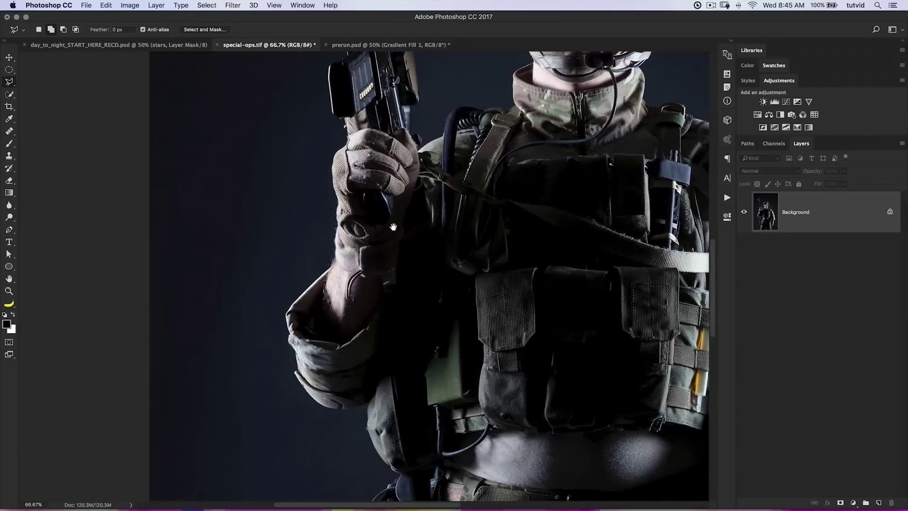
scroll(368, 259, "down", 5)
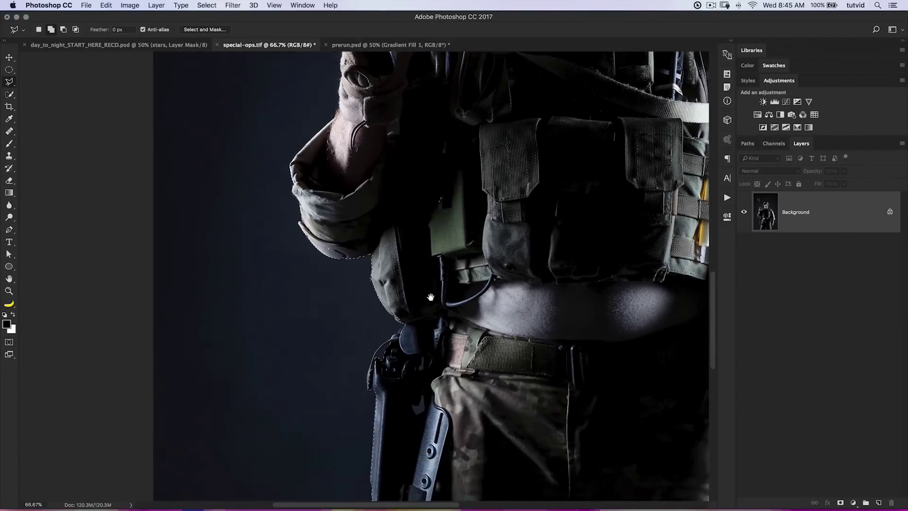
key("z")
left_click(386, 361)
left_click(387, 361)
key("l")
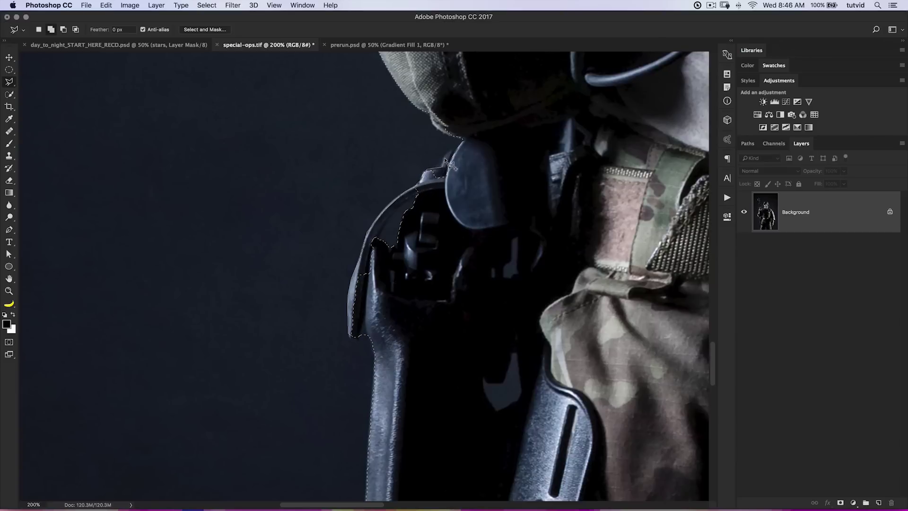
left_click(463, 143)
left_click(509, 173)
left_click(486, 245)
double_click(382, 338)
Step: Add the bottom edge of the side pouch, just above the holster's rounded flap, to the selection
left_click_drag(505, 204, 415, 324)
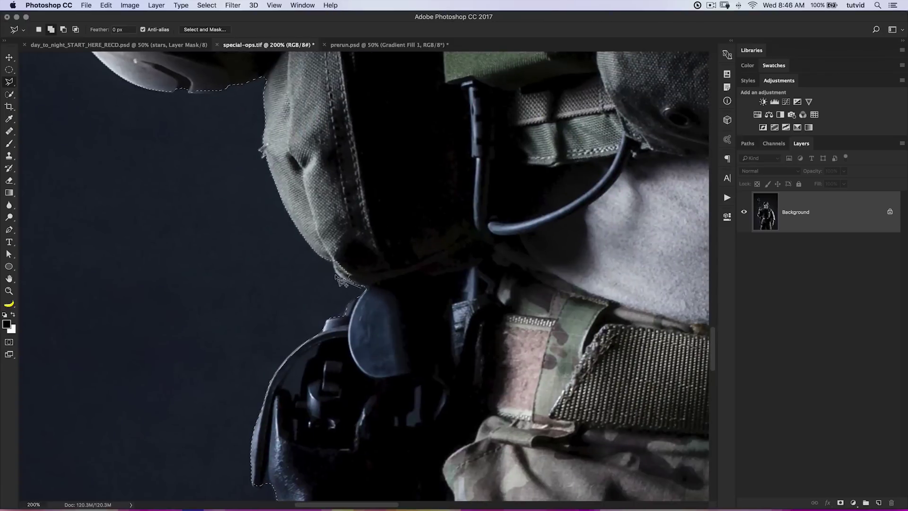
left_click(427, 284)
double_click(420, 308)
left_click_drag(323, 185, 428, 345)
left_click_drag(347, 216, 355, 337)
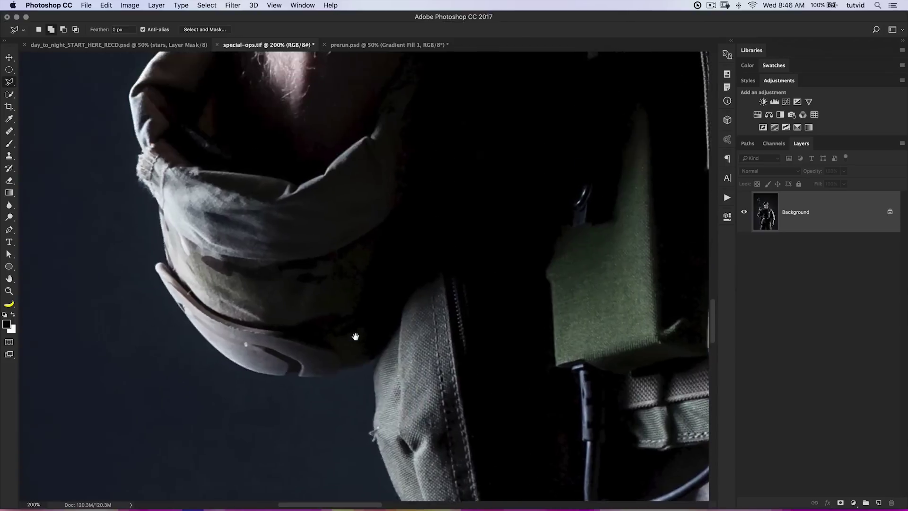
Step: Open the finished soldier selection in Select and Mask and preview it in the Overlay view
key("super+0")
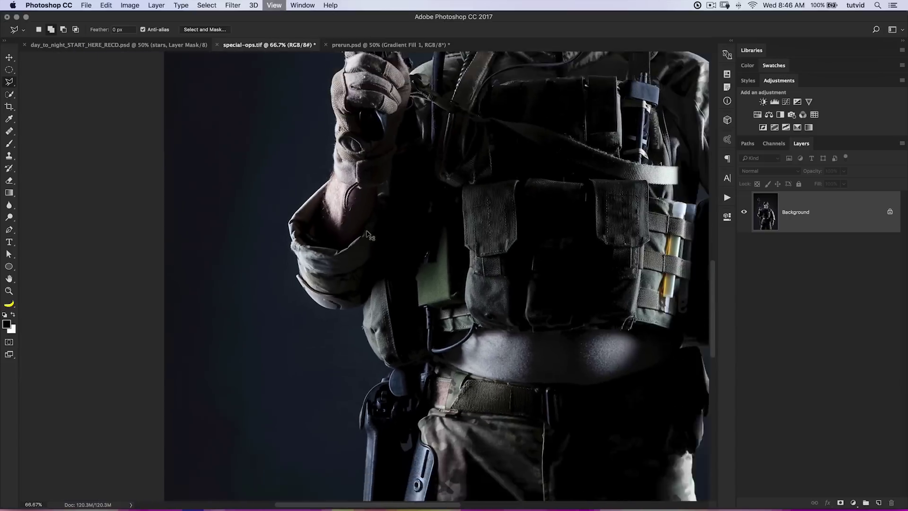
key("Return")
key("super+minus")
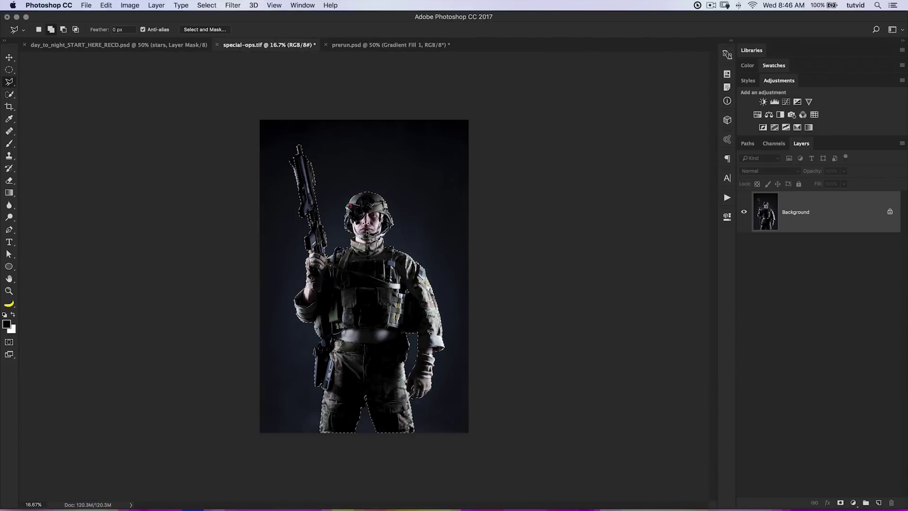
key("super+plus")
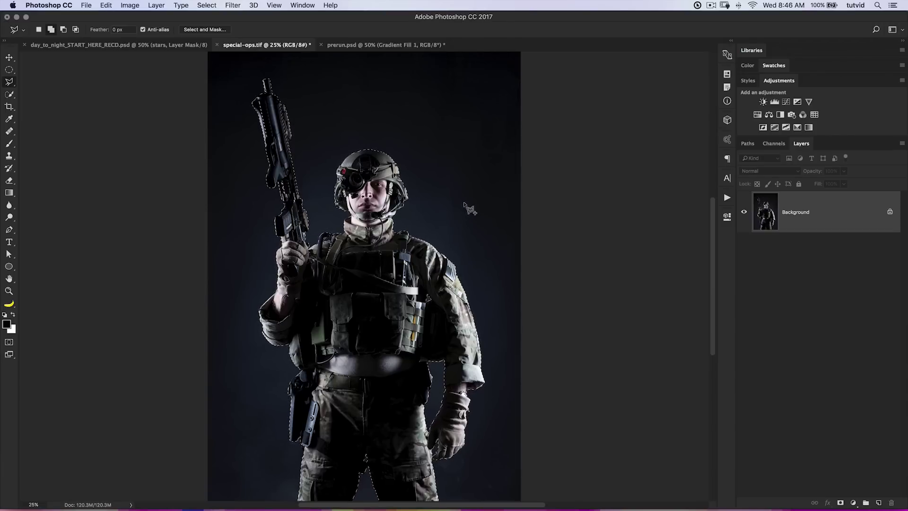
left_click(209, 6)
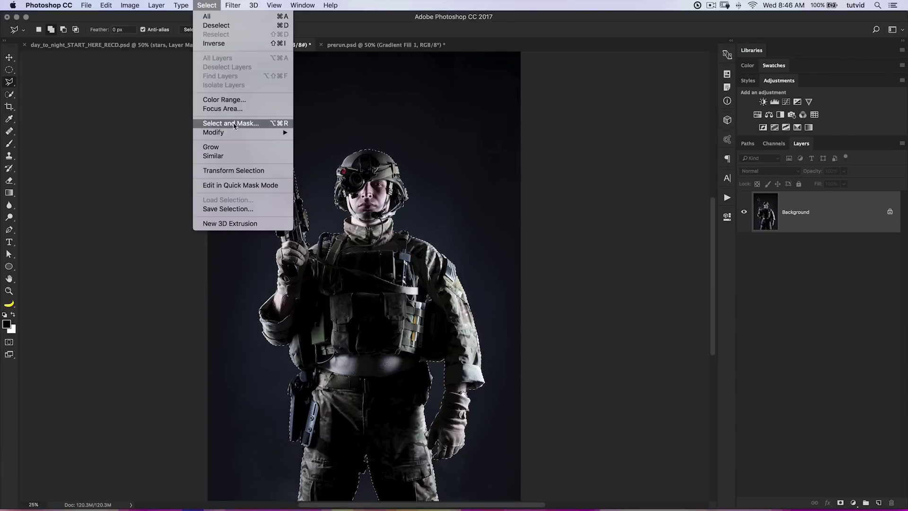
left_click(234, 124)
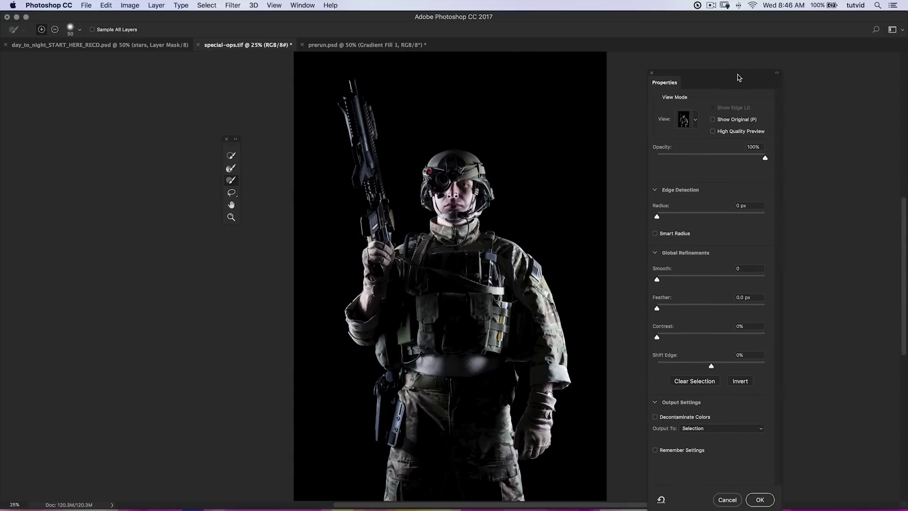
left_click(723, 101)
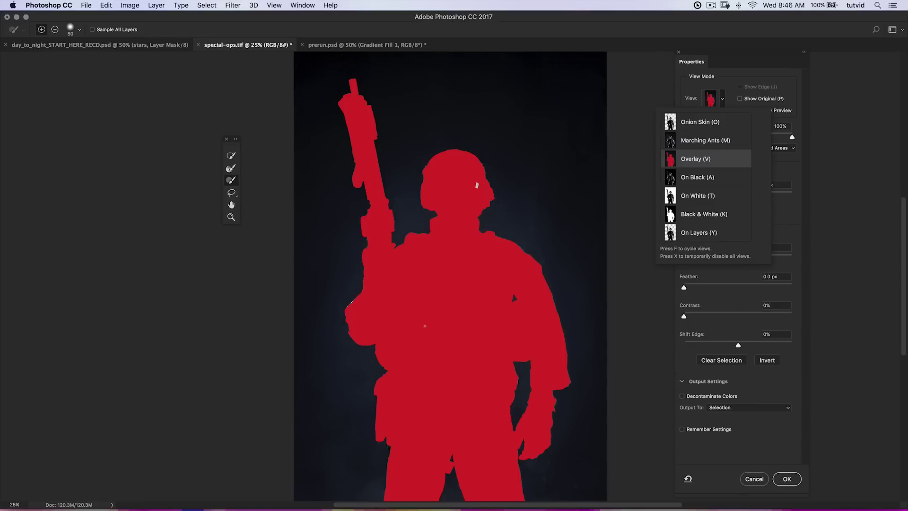
scroll(475, 364, "down", 5)
scroll(474, 354, "up", 3)
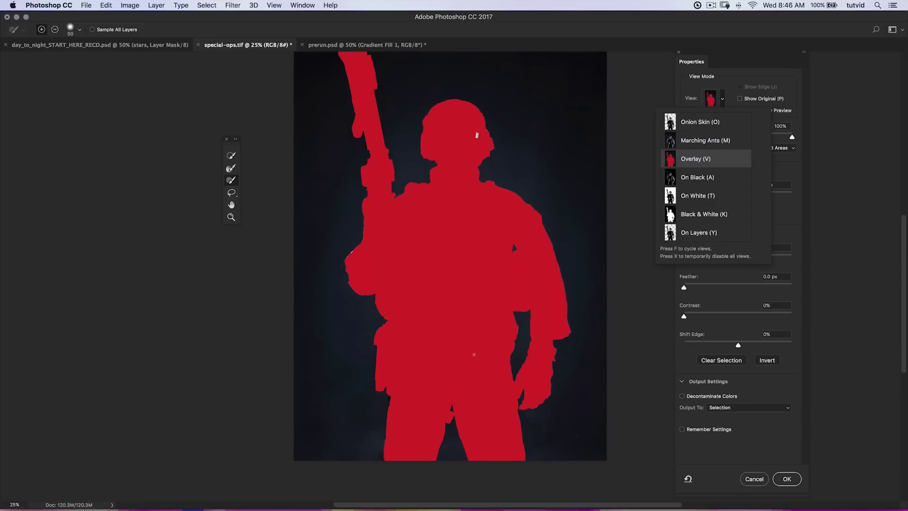
left_click(258, 173)
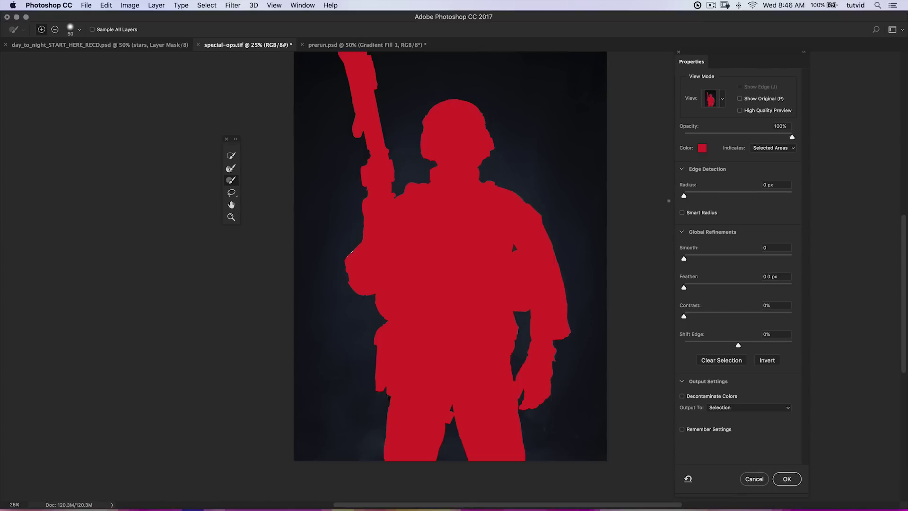
left_click_drag(688, 198, 692, 198)
type("0")
key("Return")
Step: Set Shift Edge to -7% and output the refined selection to a new layer with a layer mask
left_click_drag(738, 347, 730, 343)
left_click(720, 409)
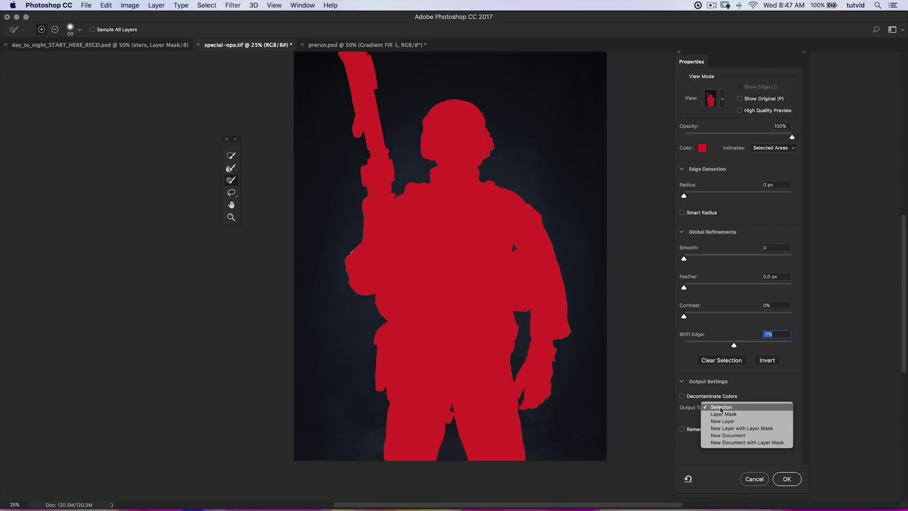
left_click(732, 430)
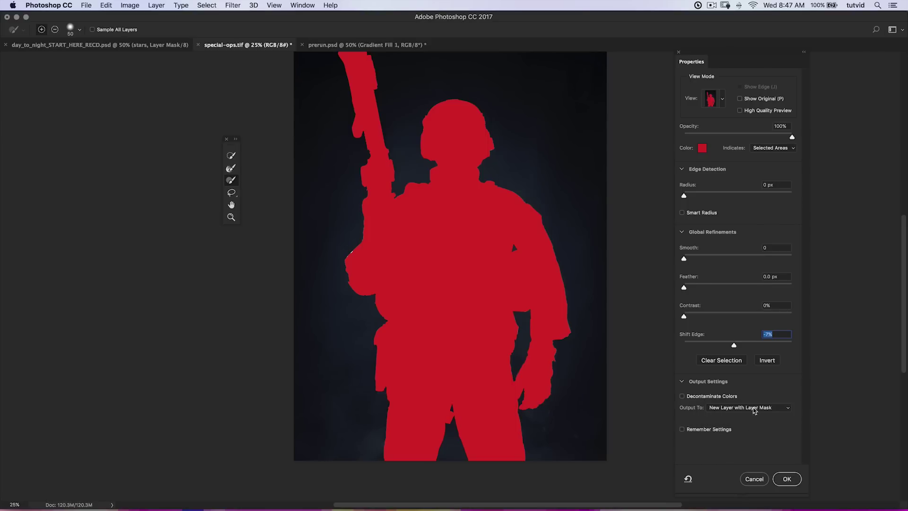
left_click(788, 480)
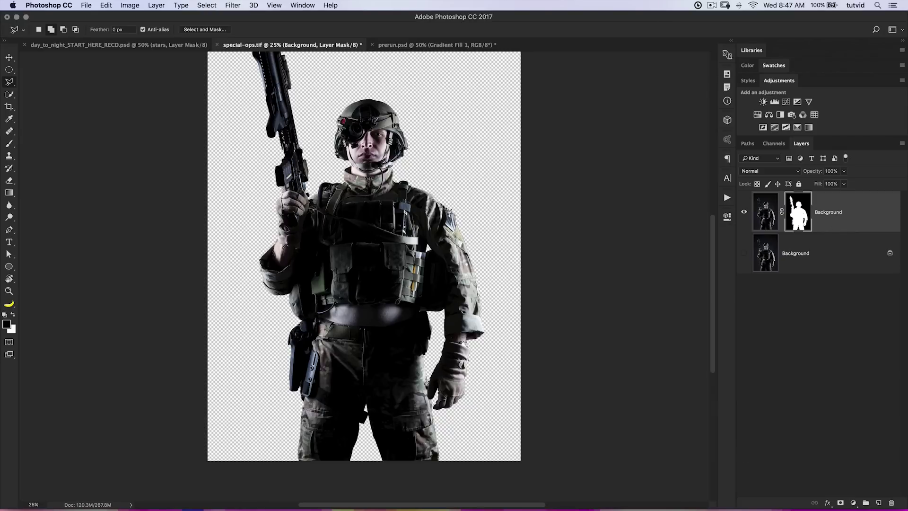
Step: Copy the masked soldier layer into day_to_night_START_HERE_RECD.psd and place it above the Spaceship groups in the layer stack
mouse_move(393, 174)
left_mouse_down()
mouse_move(434, 215)
mouse_move(431, 203)
left_mouse_up()
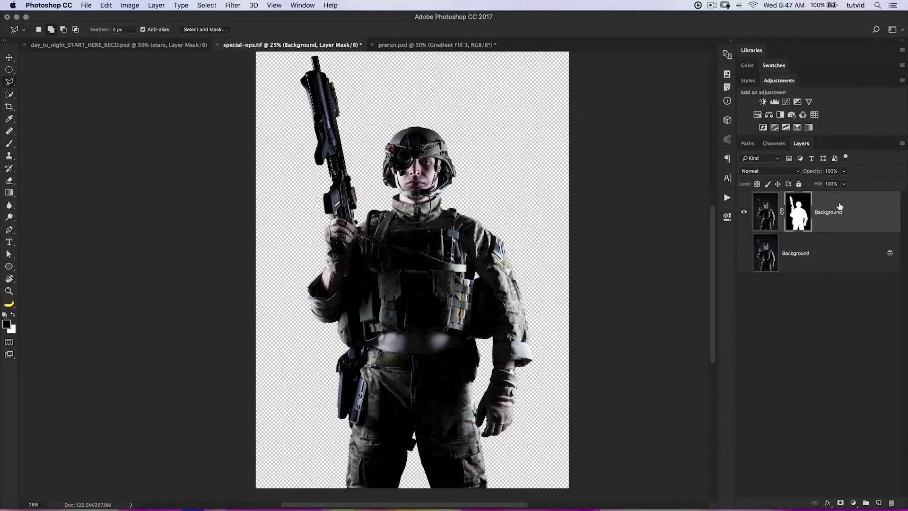
key("v")
left_click_drag(397, 227, 136, 47)
left_click_drag(397, 300, 398, 301)
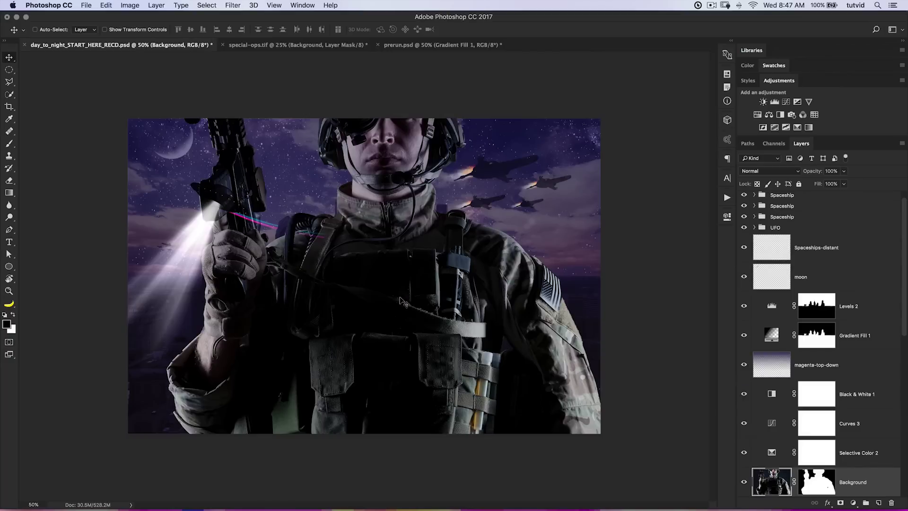
left_click_drag(777, 486, 778, 193)
scroll(775, 223, "up", 1)
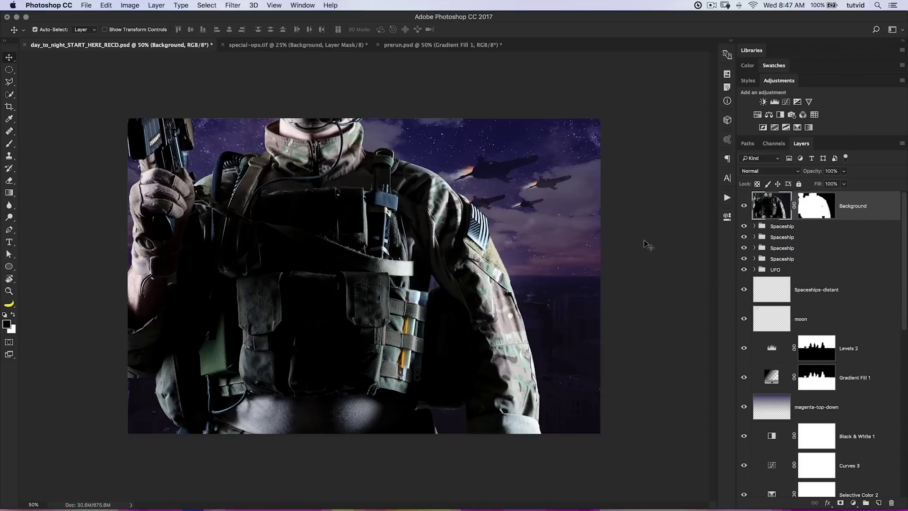
Step: Scale the soldier down proportionally and position him mid-frame between the UFO and the spaceships, with his legs meeting the lower image edge
key("super+minus")
key("super+t")
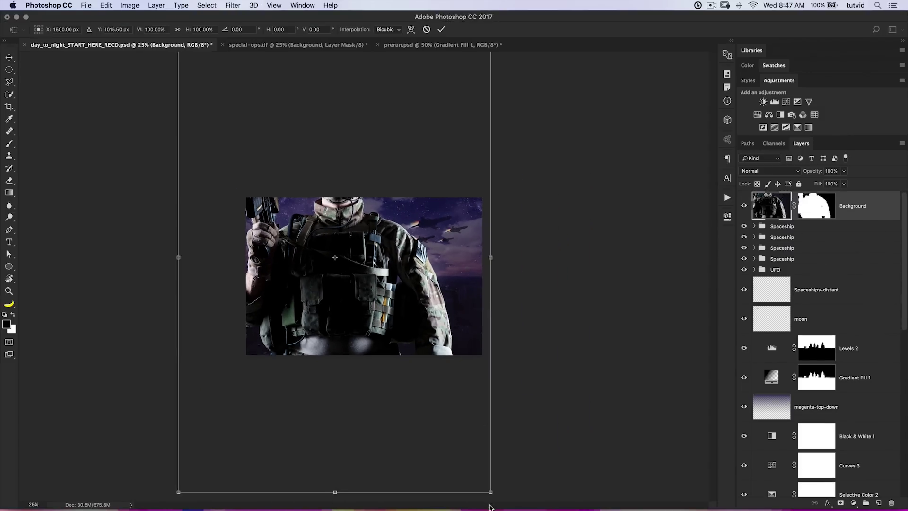
left_click_drag(491, 492, 406, 355)
left_click_drag(349, 263, 380, 299)
key("Return")
key("z")
left_click(358, 280)
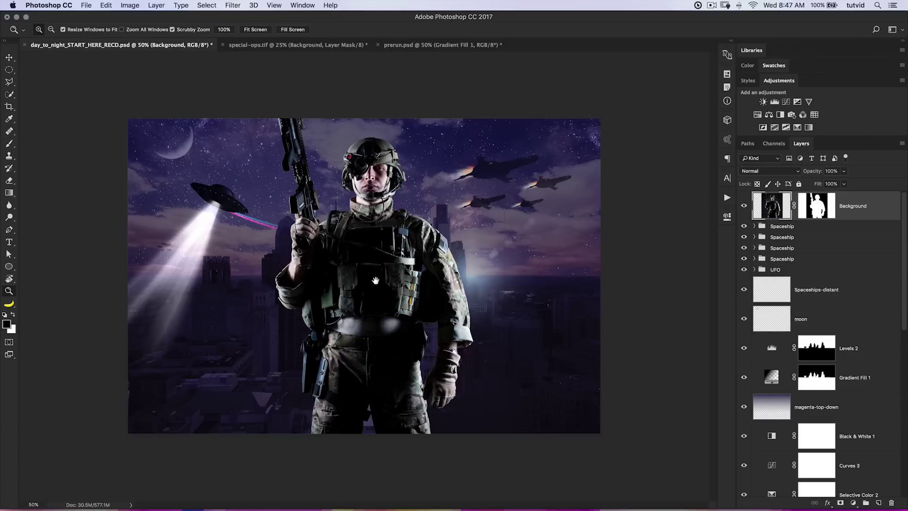